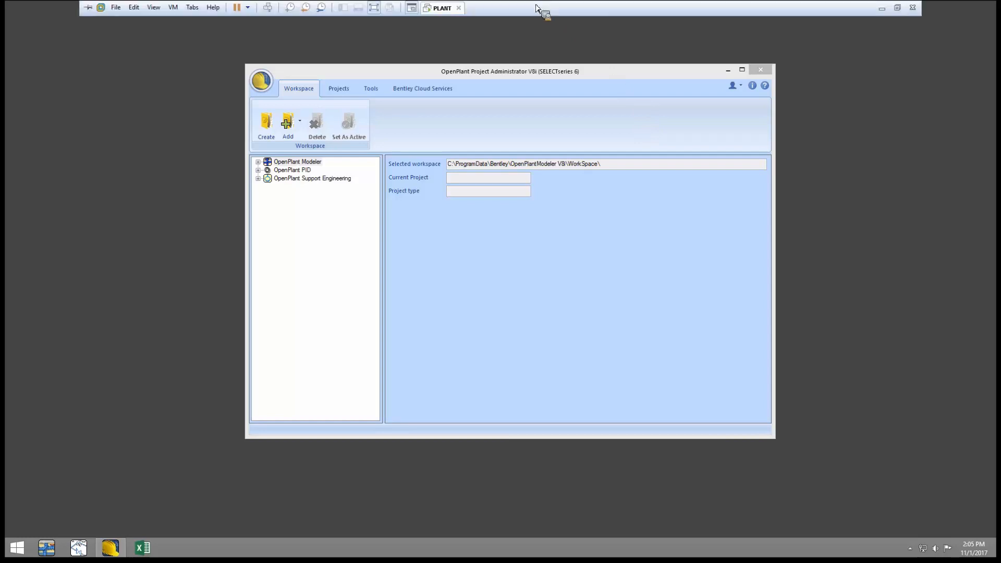
# Select the OPModeler_MMetric project in the OpenPlant Modeler workspace.
pyautogui.moveTo(513, 78); pyautogui.dragTo(494, 83)
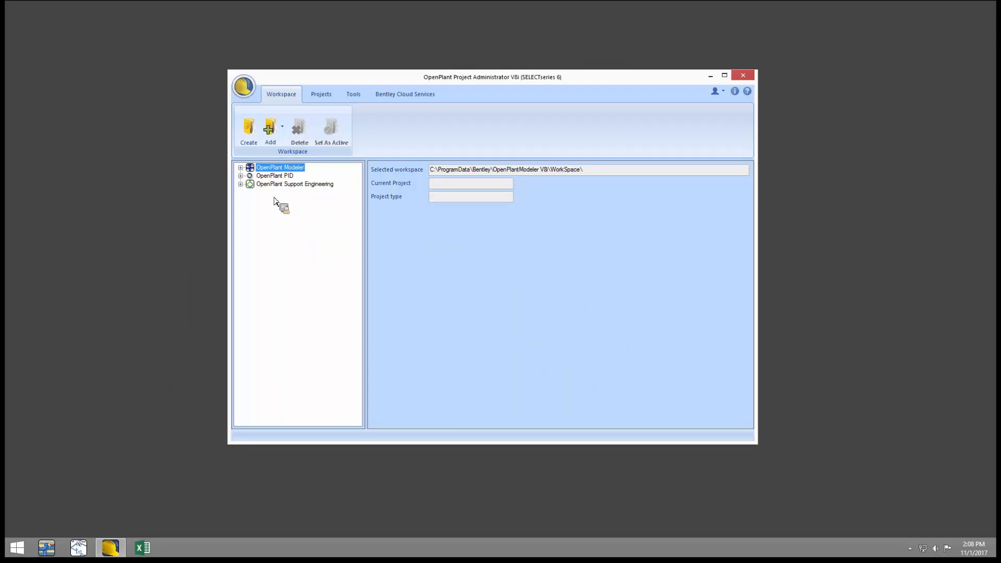
pyautogui.click(241, 169)
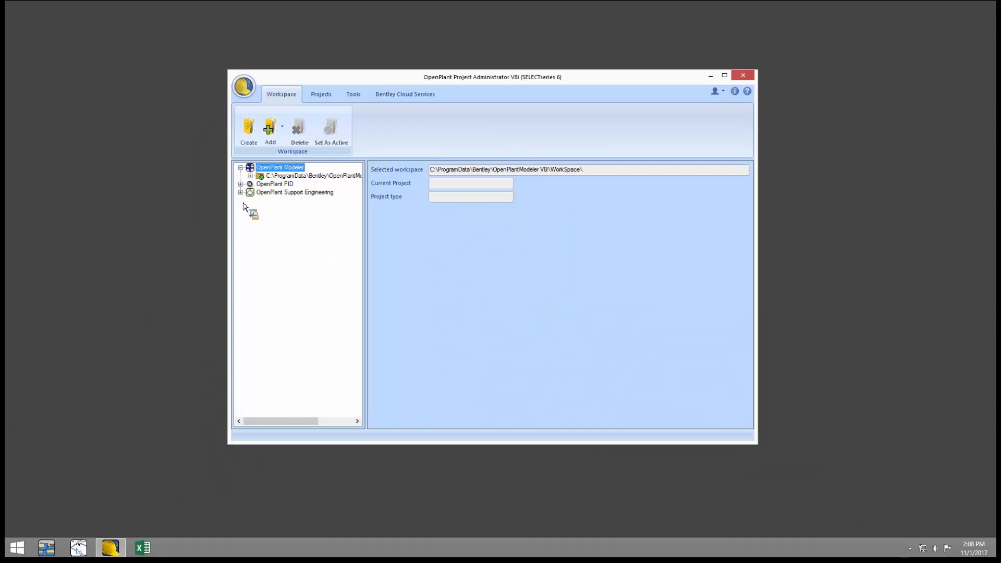
pyautogui.click(250, 175)
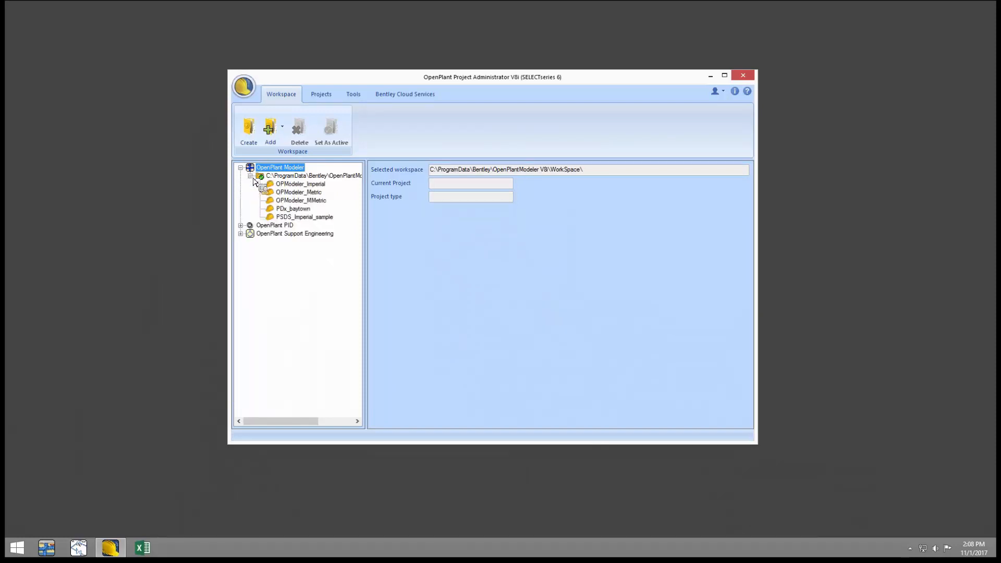
pyautogui.click(321, 203)
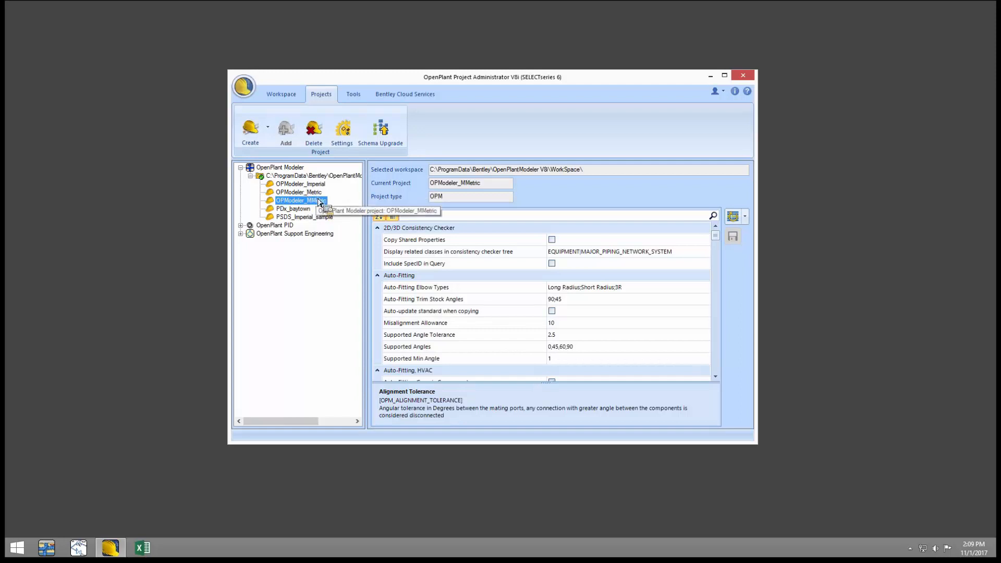
# Launch the Specification Generator for the OPModeler_MMetric project.
pyautogui.moveTo(319, 201); pyautogui.dragTo(339, 132)
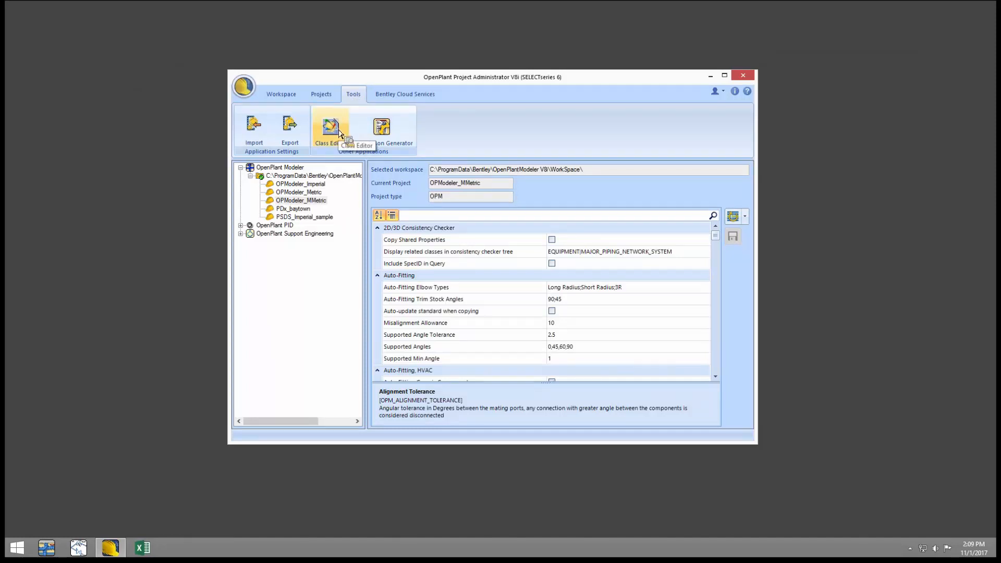
pyautogui.moveTo(339, 134); pyautogui.dragTo(397, 134)
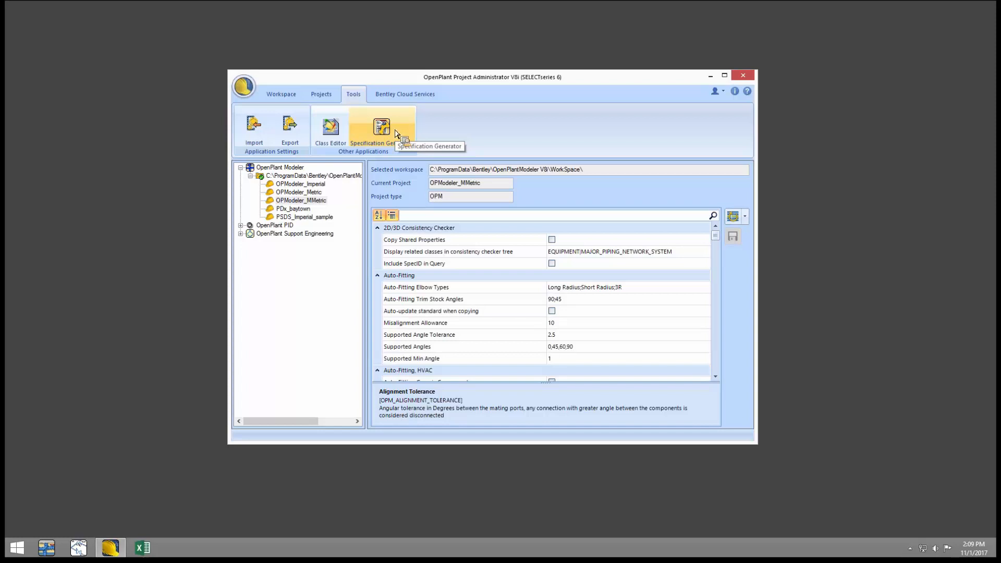
pyautogui.click(397, 134)
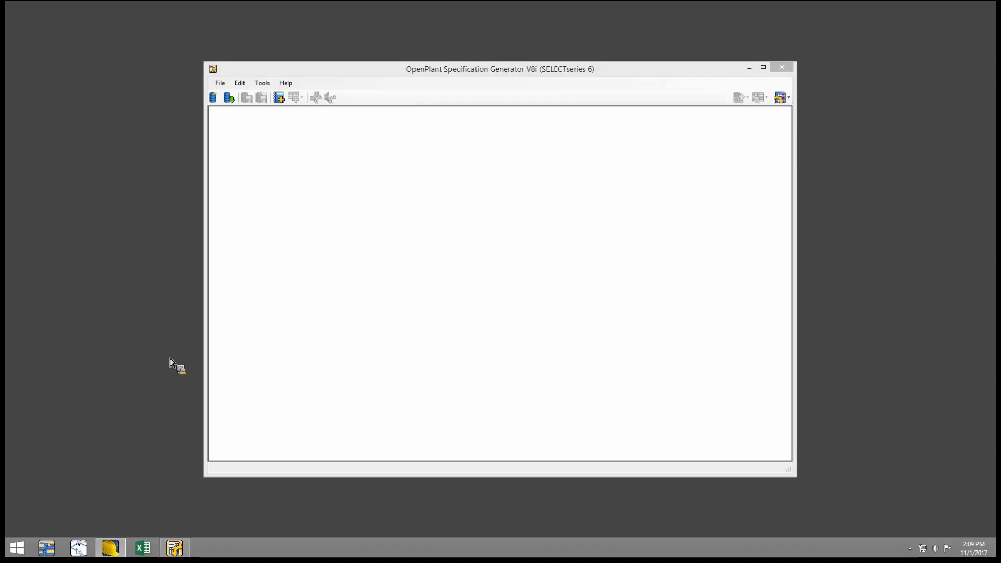
# Open the Catalogo_Bulkload.xls workbook in Excel and examine the EC_CLASS_NAME column on the TUBOS sheet.
pyautogui.rightClick(145, 554)
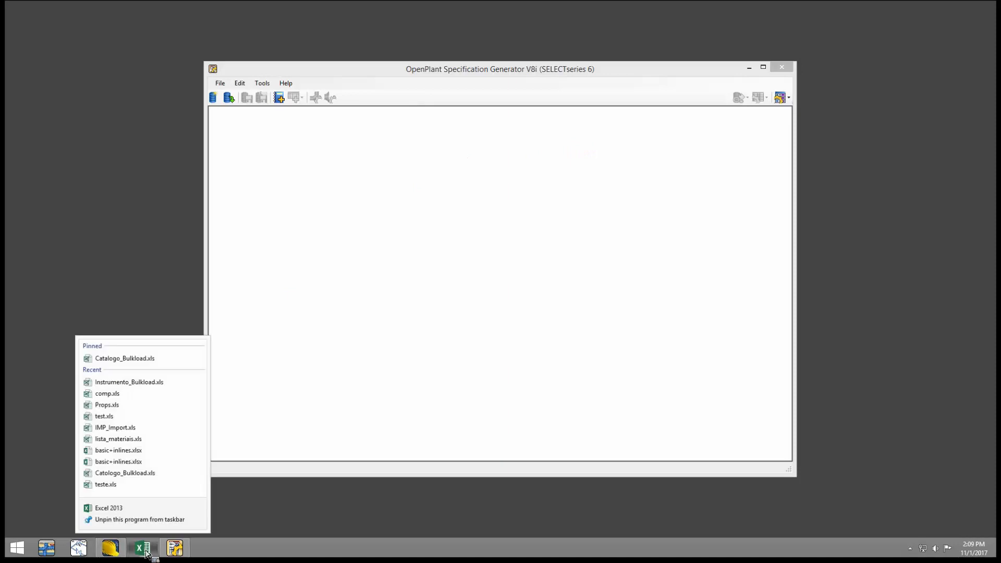
pyautogui.click(147, 361)
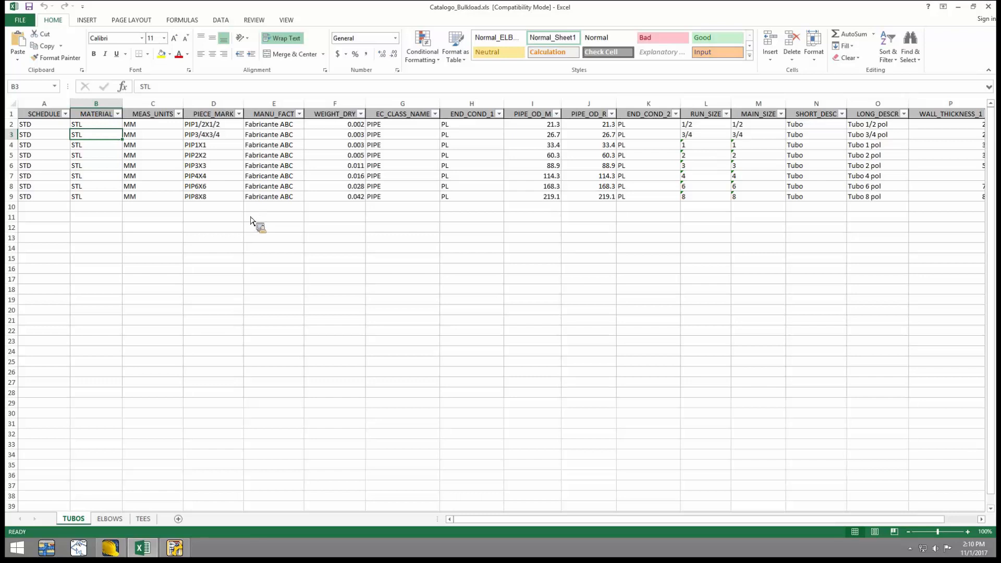
pyautogui.click(395, 128)
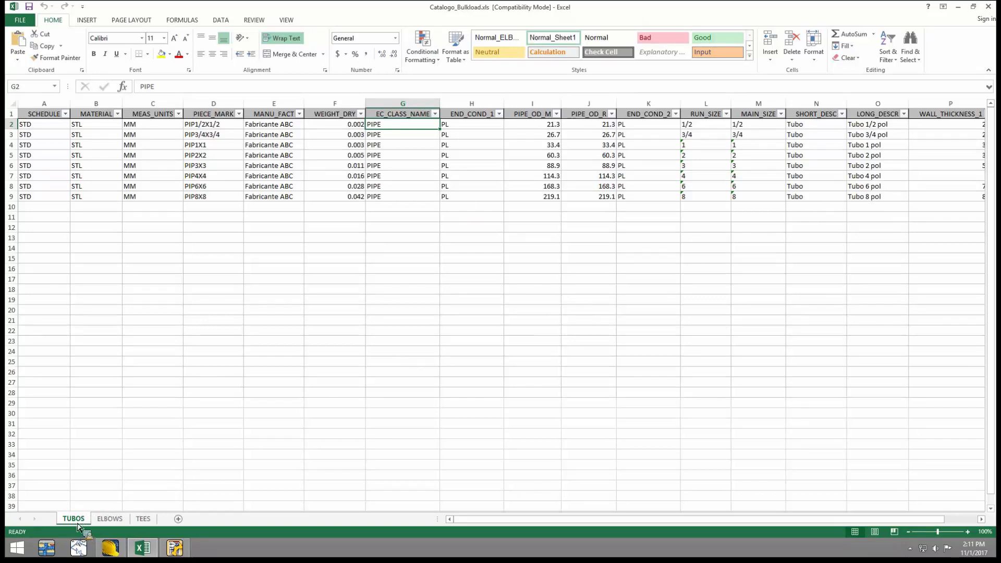
# Review the ELBOWS and TEES sheets and the SCHEDULE column of the TUBOS sheet, and close the workbook.
pyautogui.click(109, 518)
pyautogui.click(144, 520)
pyautogui.click(114, 520)
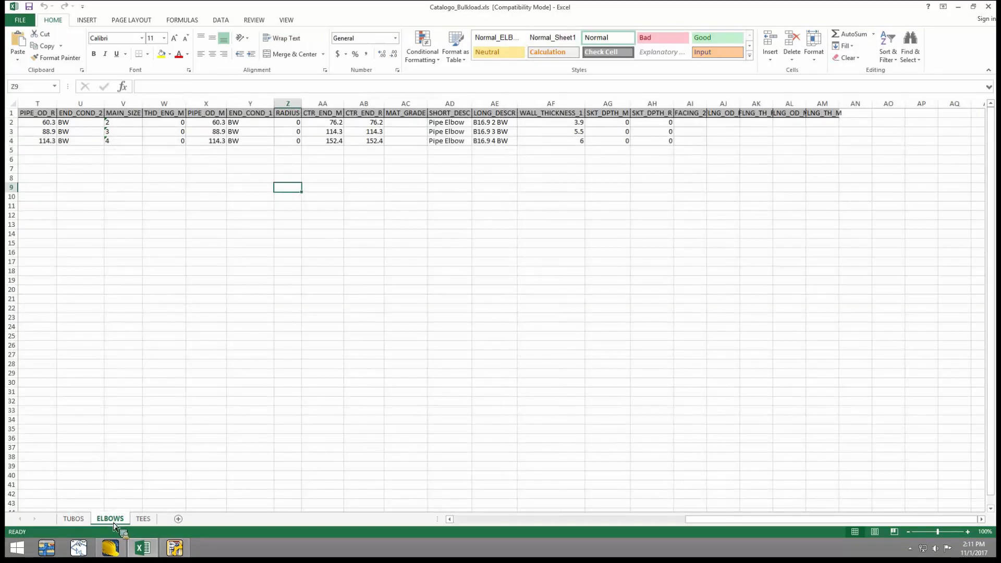
pyautogui.moveTo(115, 525); pyautogui.dragTo(139, 525)
pyautogui.click(138, 525)
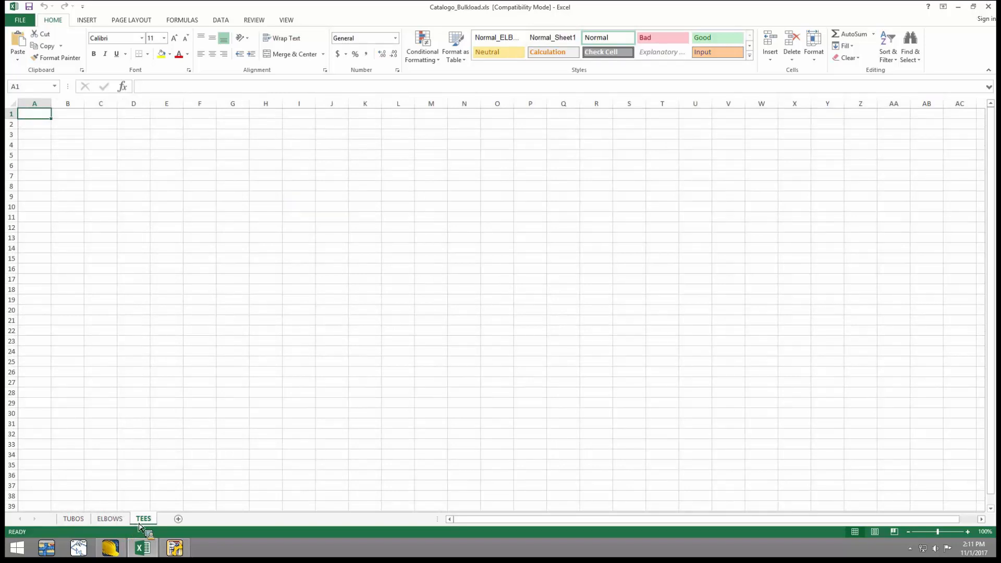
pyautogui.click(73, 519)
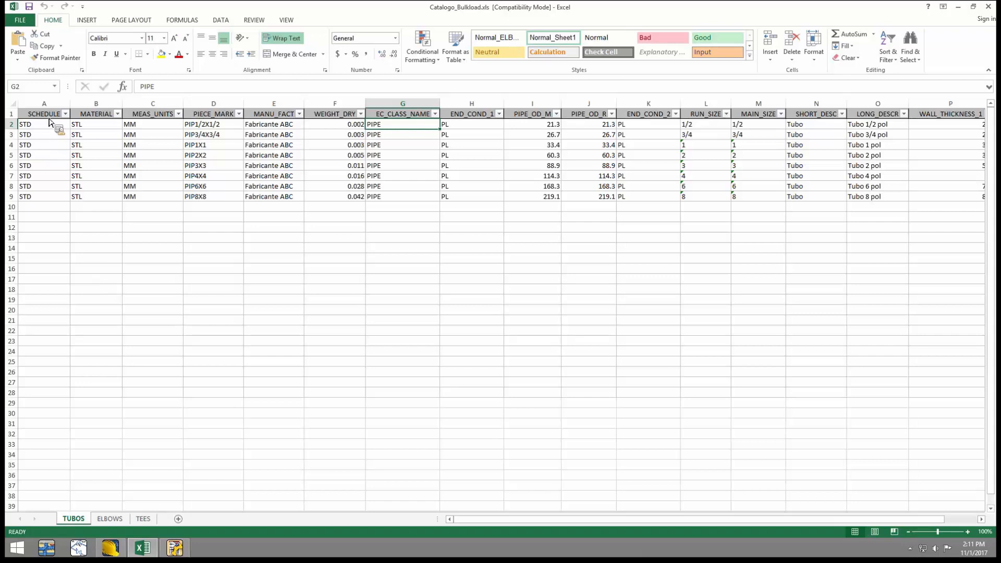
pyautogui.moveTo(48, 119); pyautogui.dragTo(44, 201)
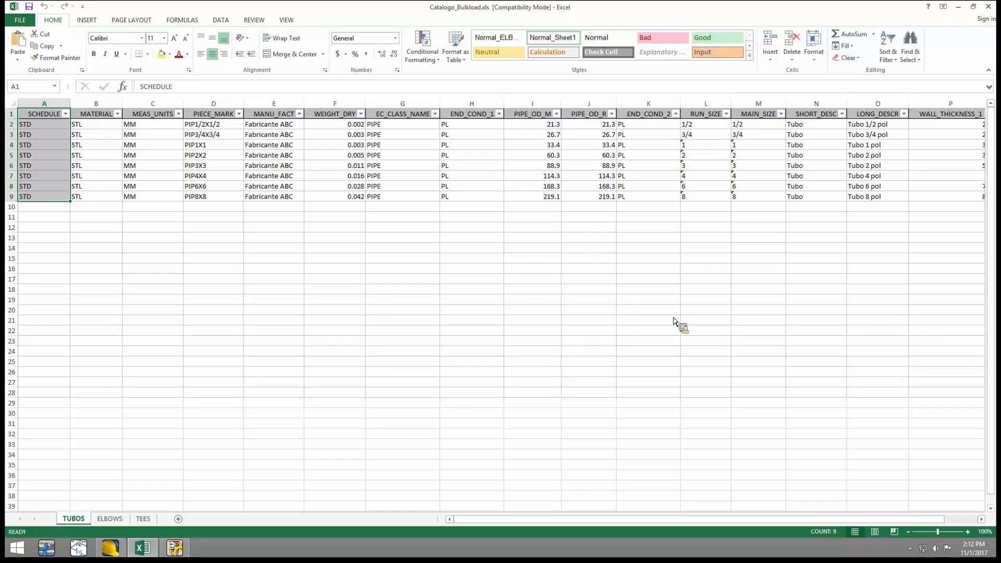
pyautogui.click(989, 8)
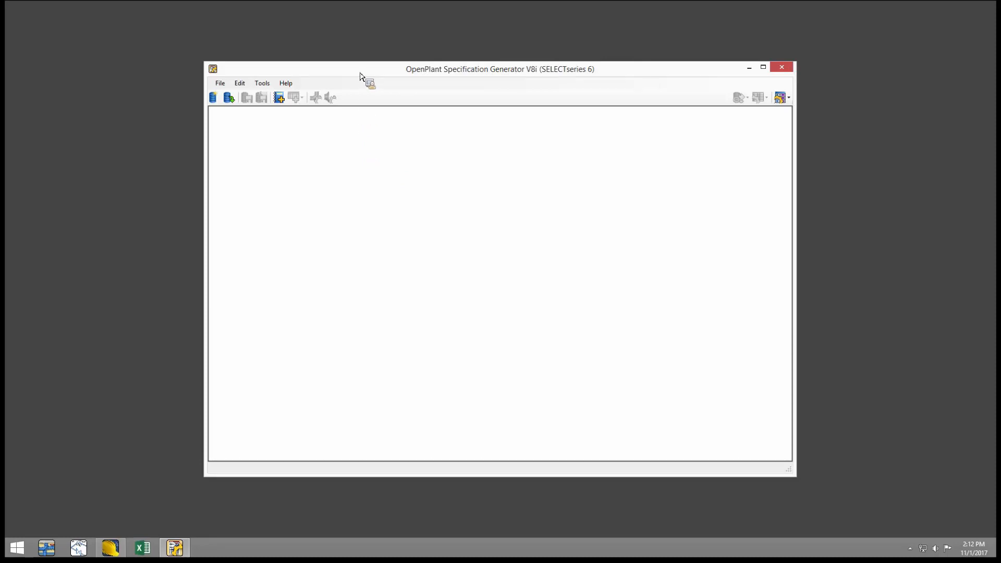
# Open the Catalog Editor from the Specification Generator and create a new catalog database named Catalogo_2017.
pyautogui.click(220, 85)
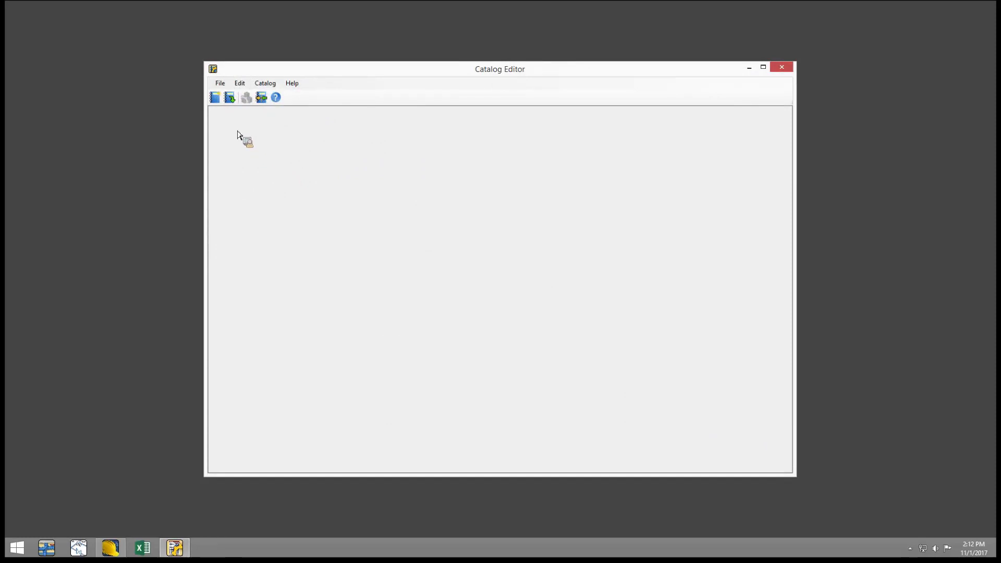
pyautogui.click(215, 102)
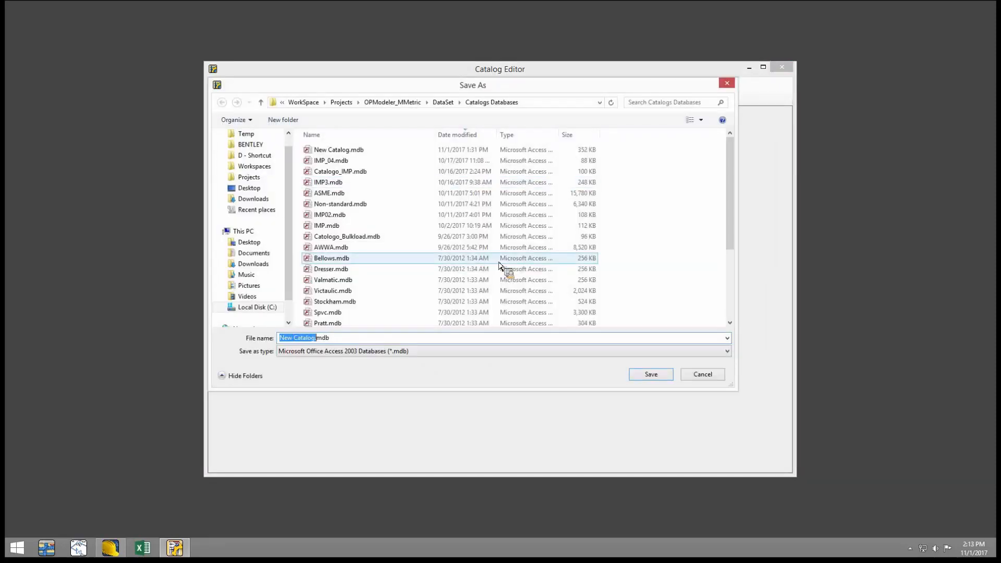
pyautogui.write('Catalogo_2017')
pyautogui.press('Return')
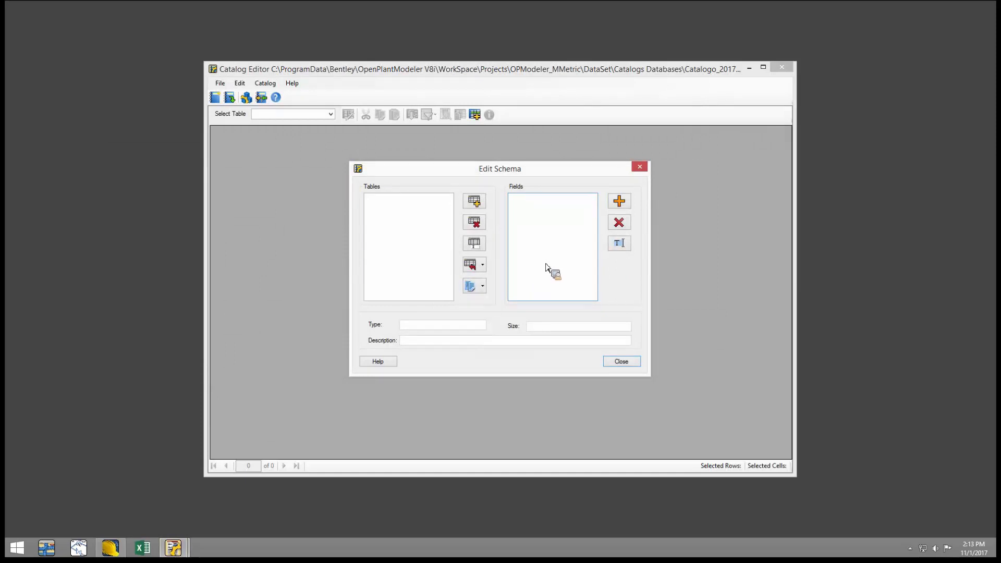
# Start an Excel import into the catalog schema using the TUBOS worksheet of Catalogo_Bulkload.xls from the Desktop.
pyautogui.click(483, 267)
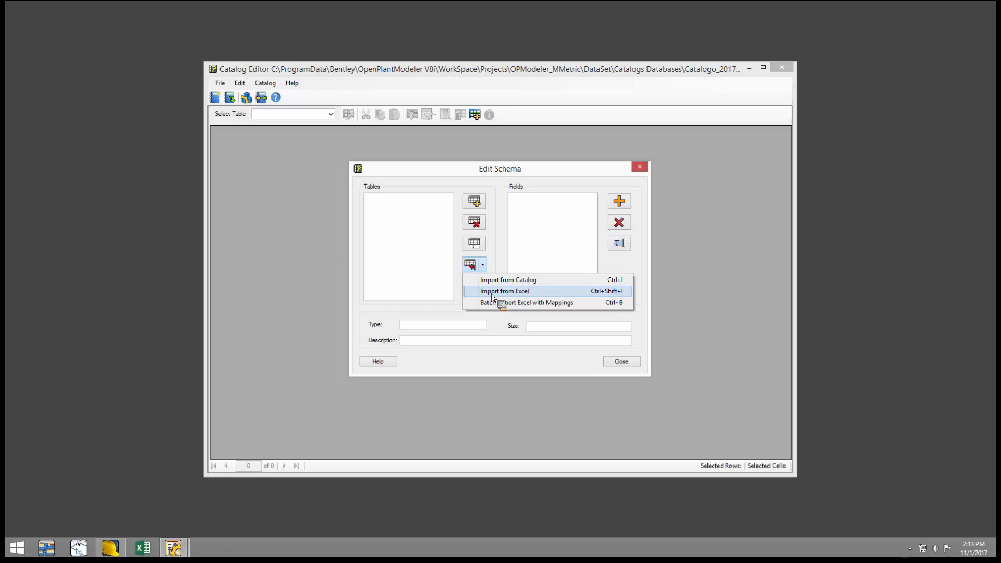
pyautogui.click(483, 266)
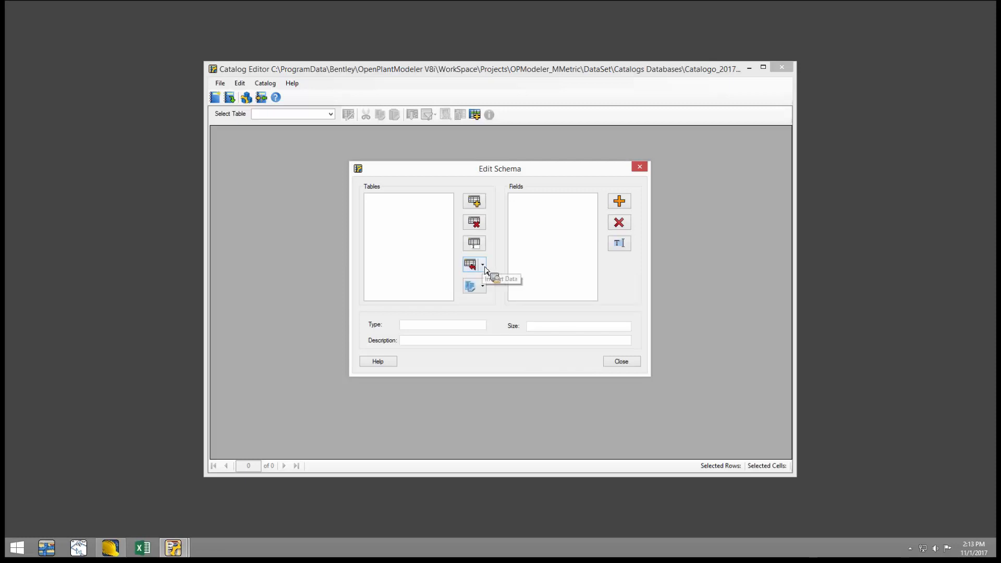
pyautogui.click(484, 266)
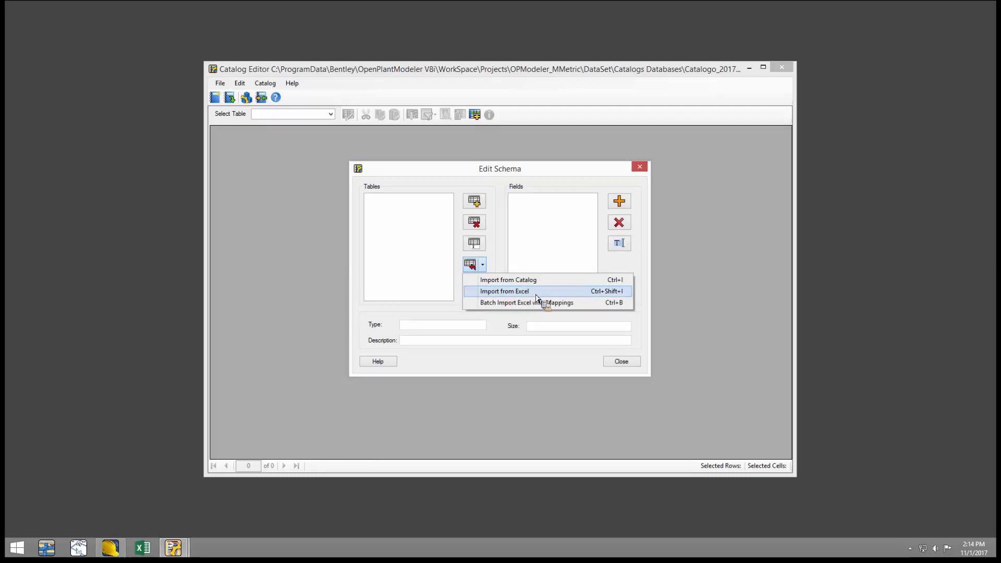
pyautogui.click(536, 295)
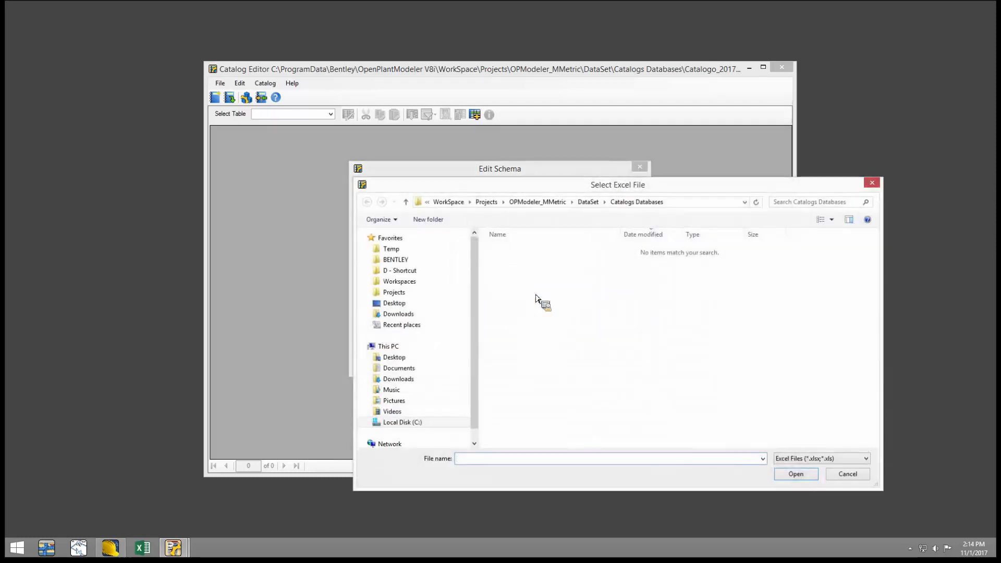
pyautogui.click(425, 306)
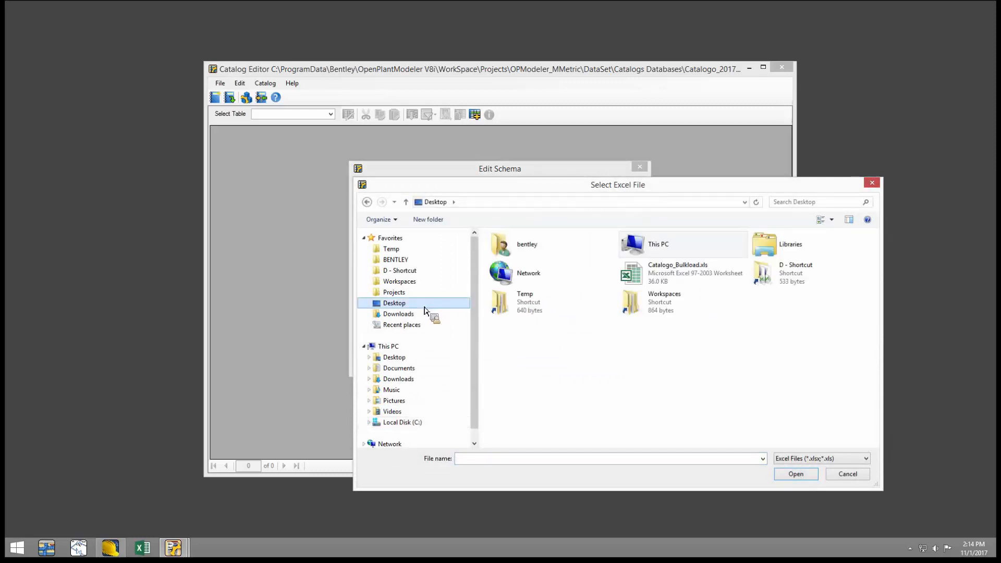
pyautogui.doubleClick(678, 277)
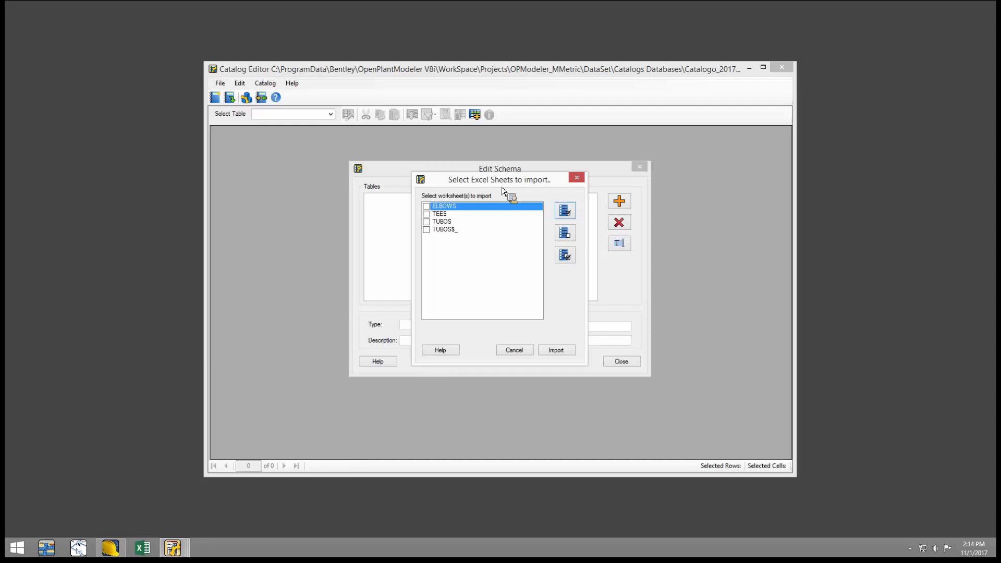
pyautogui.click(435, 222)
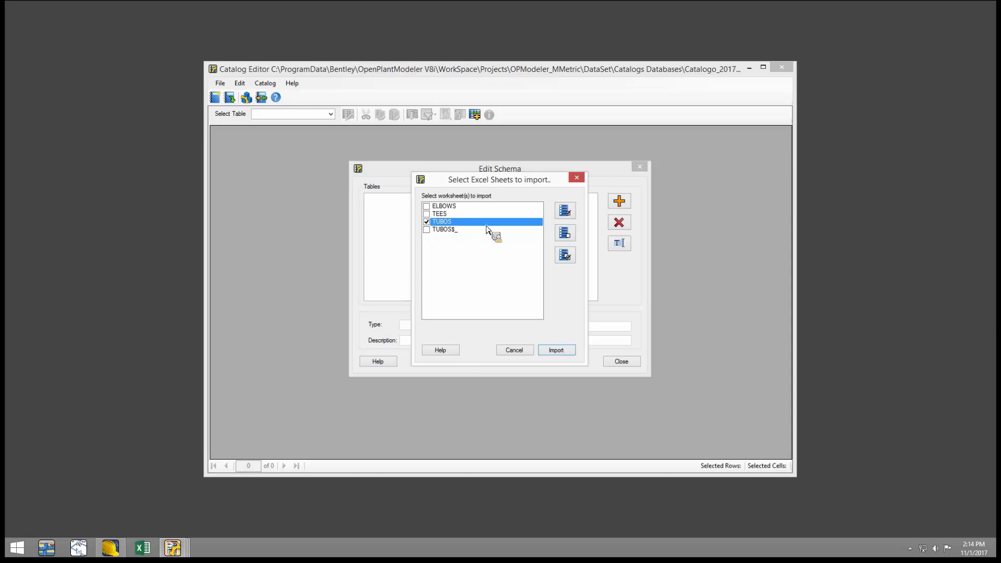
pyautogui.click(557, 349)
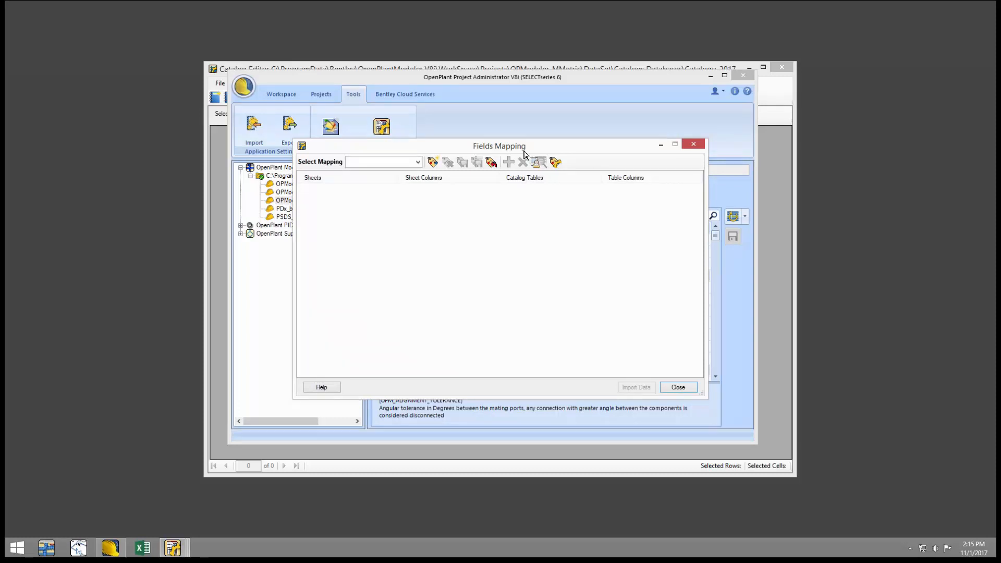
# Create the mapping file New Mapping.xml on the Desktop and map the TUBOS sheet's EC_CLASS_NAME to the PIPE class.
pyautogui.click(435, 164)
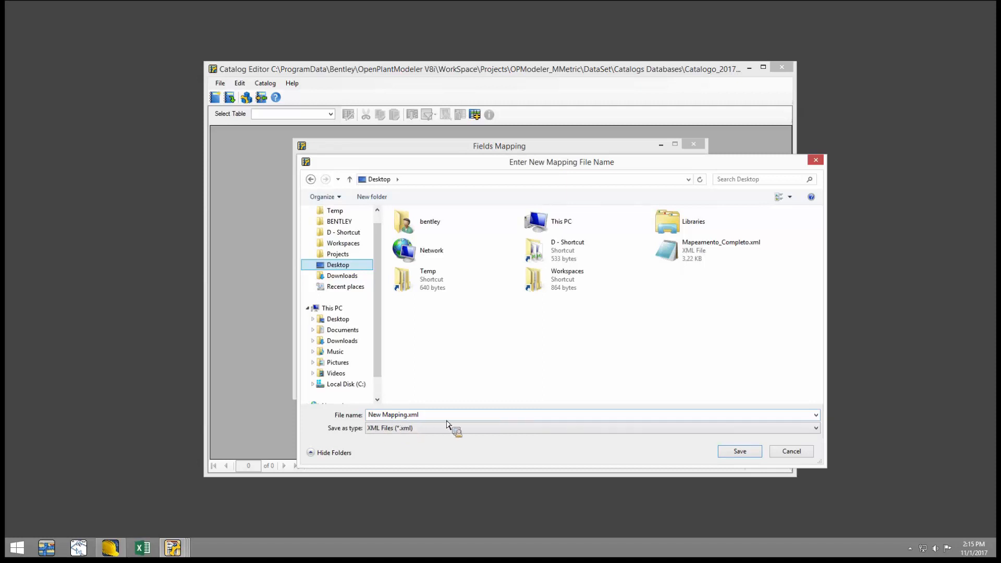
pyautogui.click(740, 451)
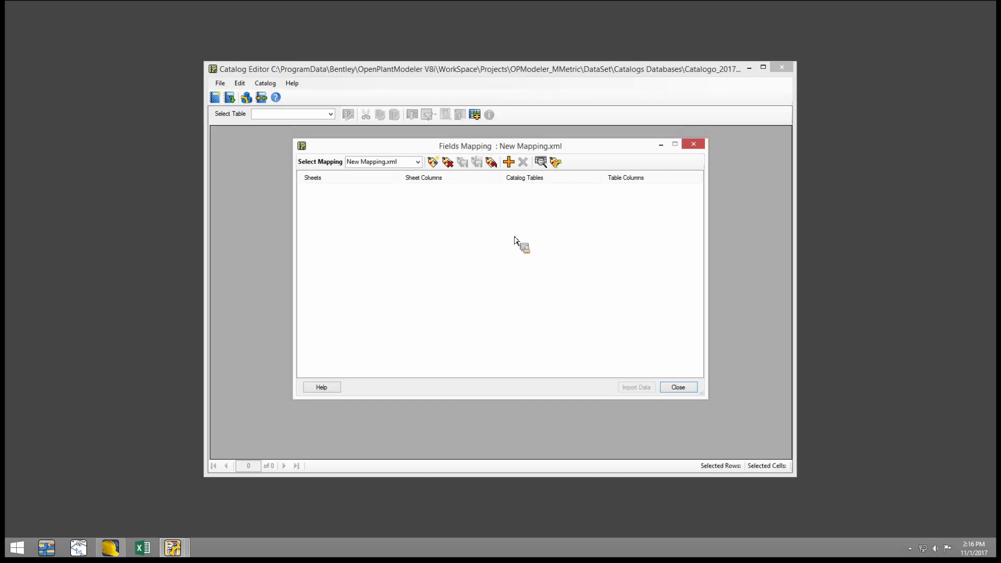
pyautogui.click(509, 163)
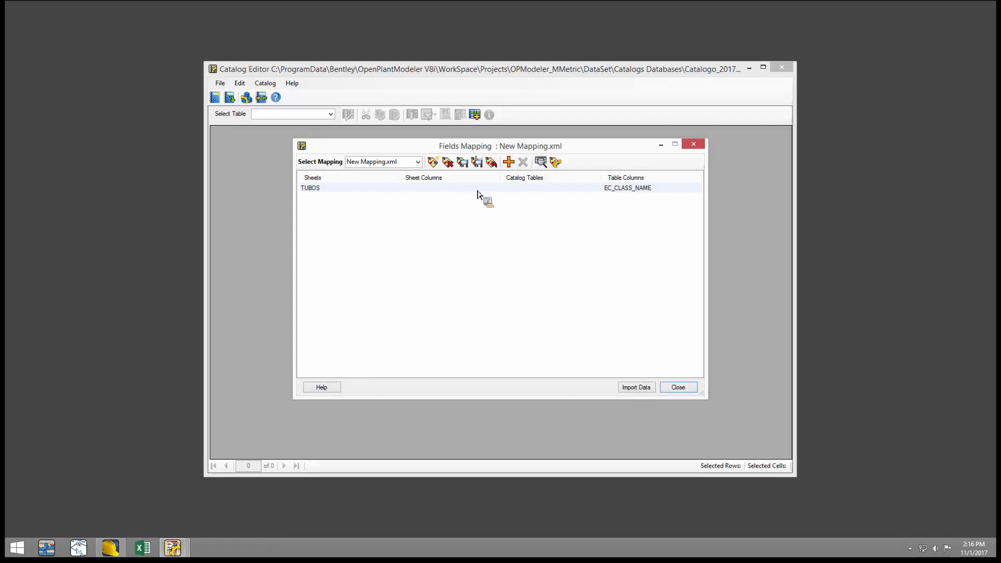
pyautogui.click(448, 191)
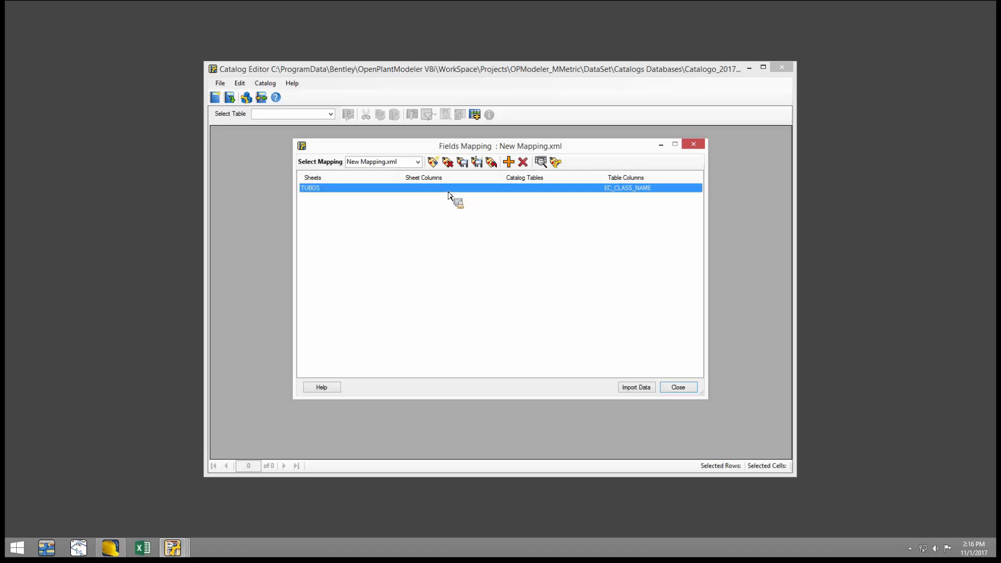
pyautogui.click(448, 194)
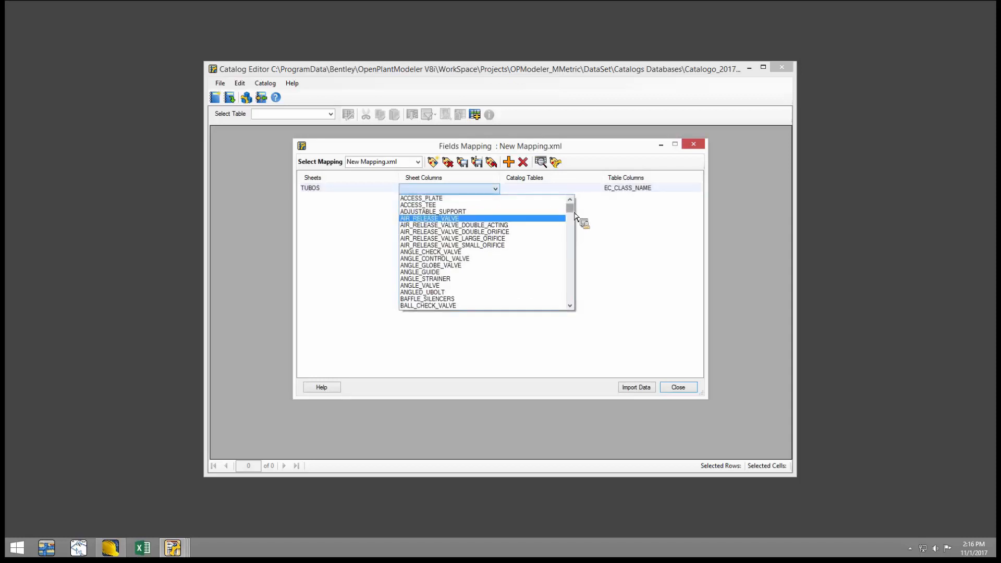
pyautogui.moveTo(570, 209); pyautogui.dragTo(571, 252)
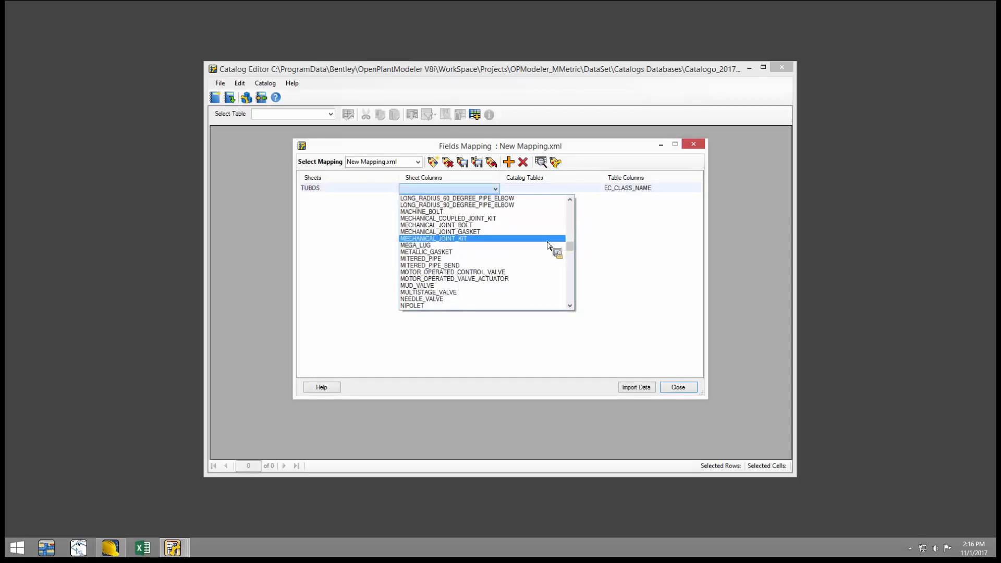
pyautogui.scroll(-3, 547, 245)
pyautogui.click(460, 297)
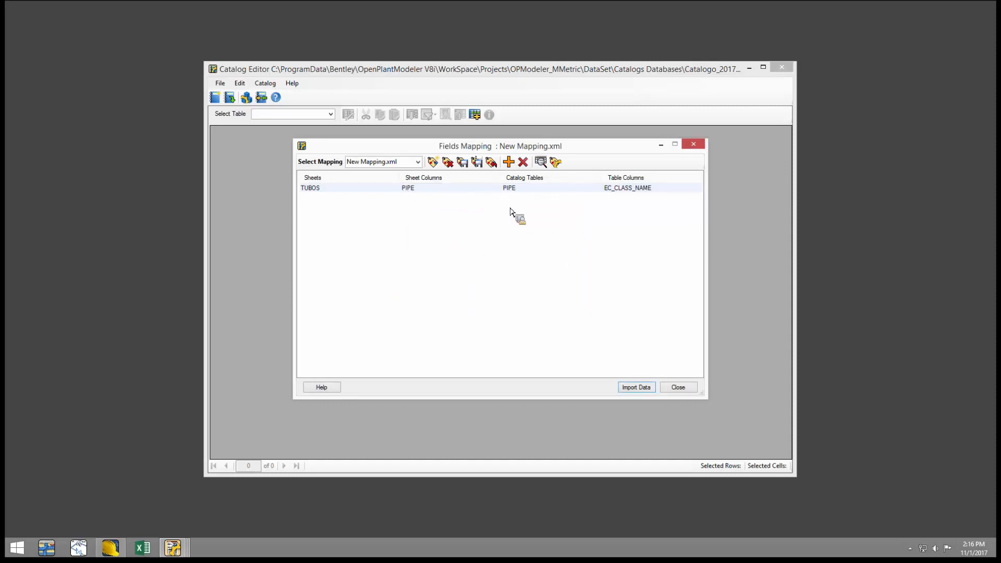
# Add a mapping entry linking the TUBOS sheet's END_COND_1 column to END_COND_1 in the PIPE table.
pyautogui.click(511, 165)
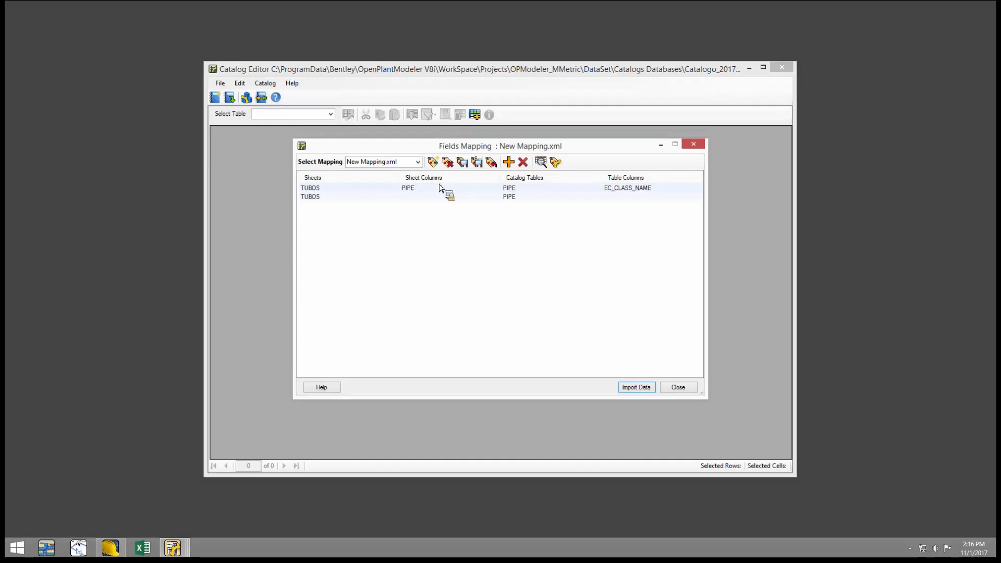
pyautogui.click(440, 200)
pyautogui.click(441, 202)
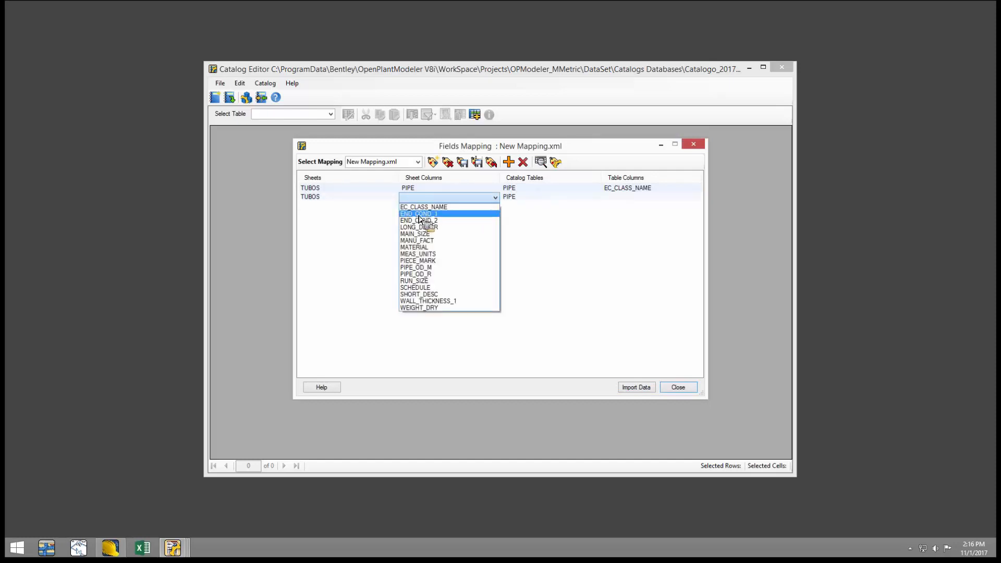
pyautogui.click(420, 214)
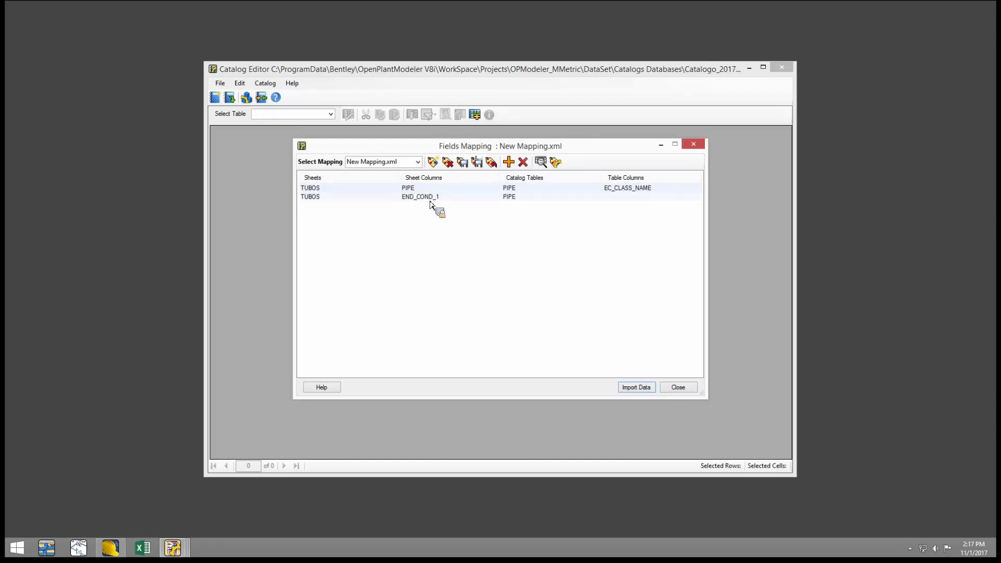
pyautogui.click(639, 200)
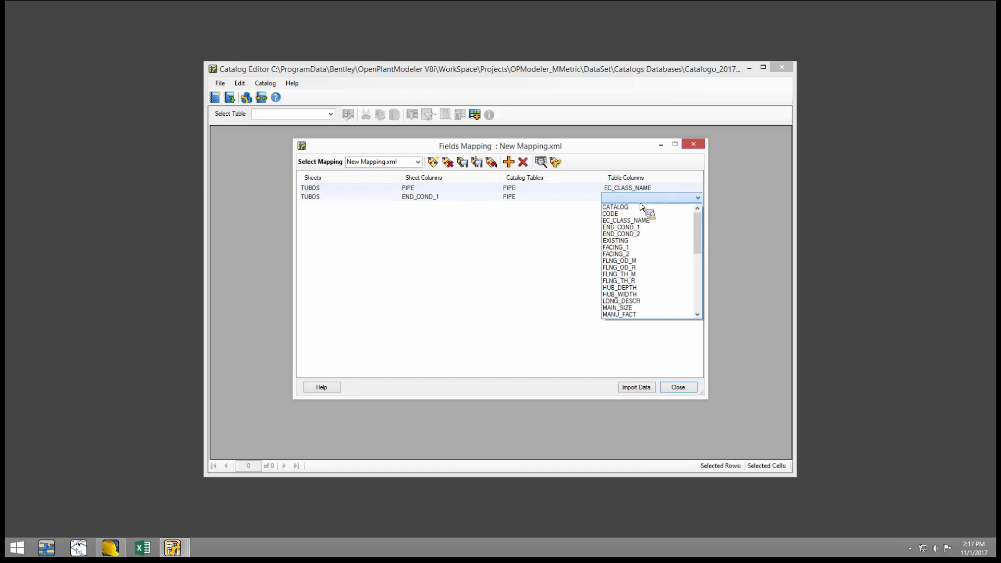
pyautogui.click(650, 230)
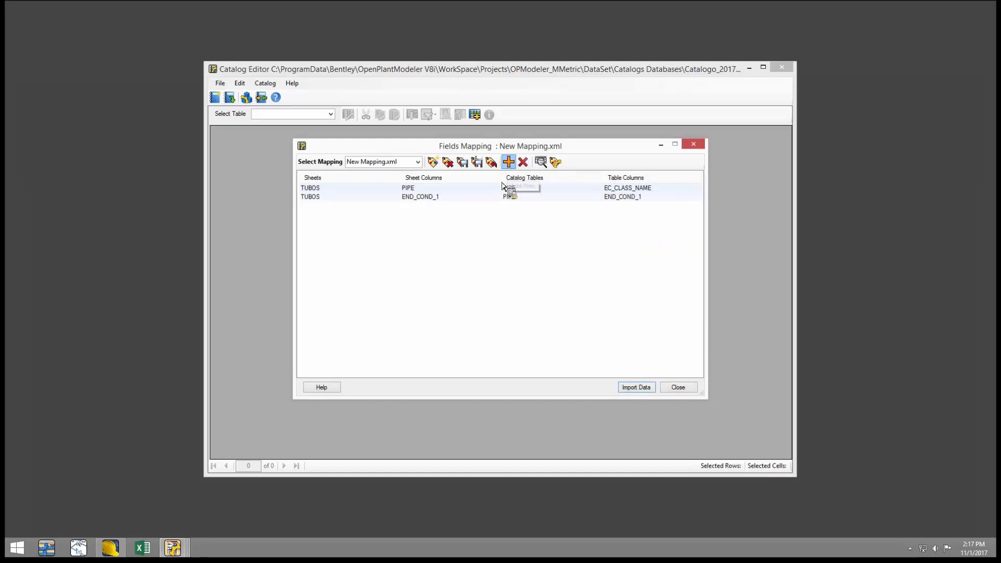
# Add a mapping entry linking the TUBOS sheet's END_COND_2 column to END_COND_2 in the PIPE table.
pyautogui.click(508, 162)
pyautogui.click(469, 206)
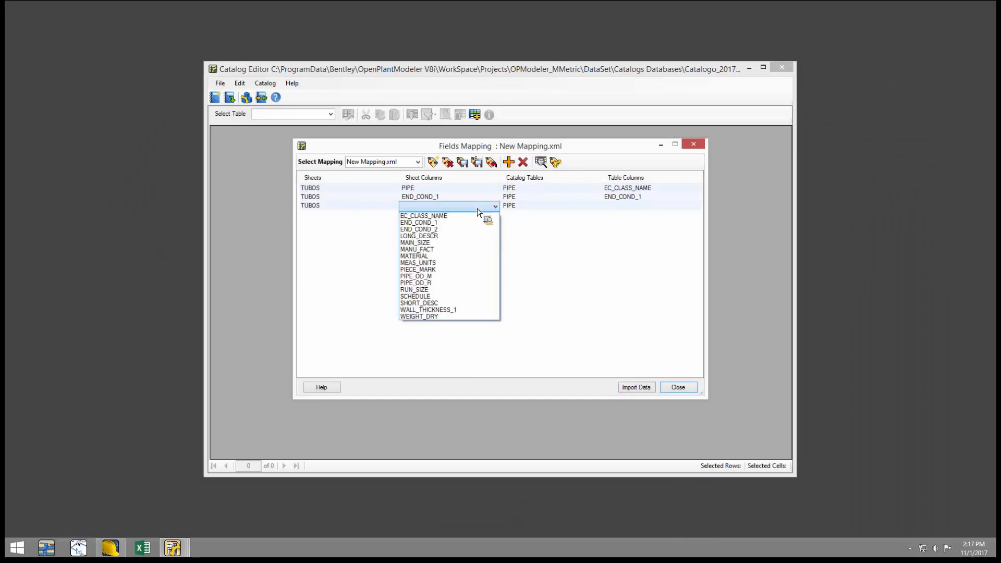
pyautogui.click(450, 230)
pyautogui.click(630, 207)
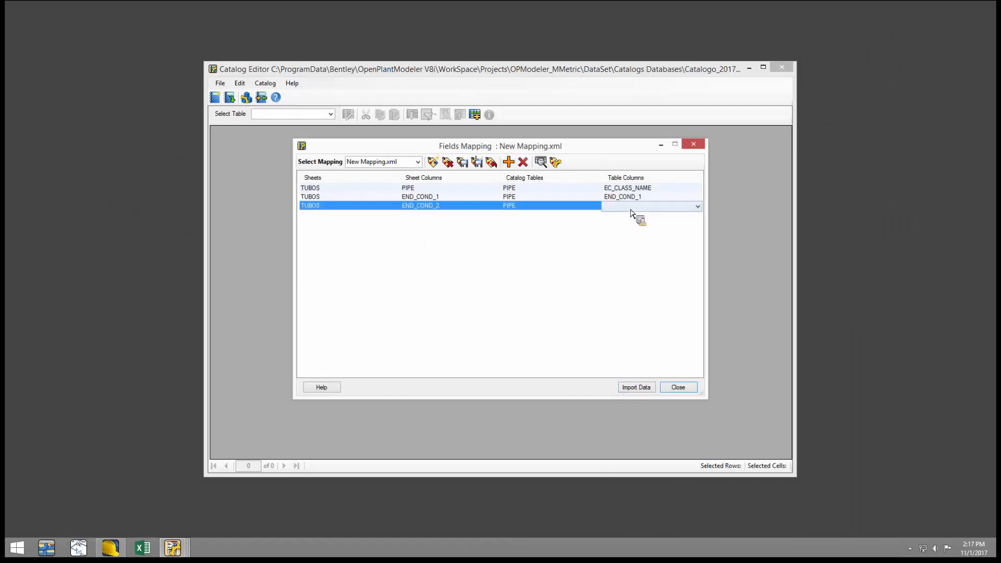
pyautogui.click(631, 208)
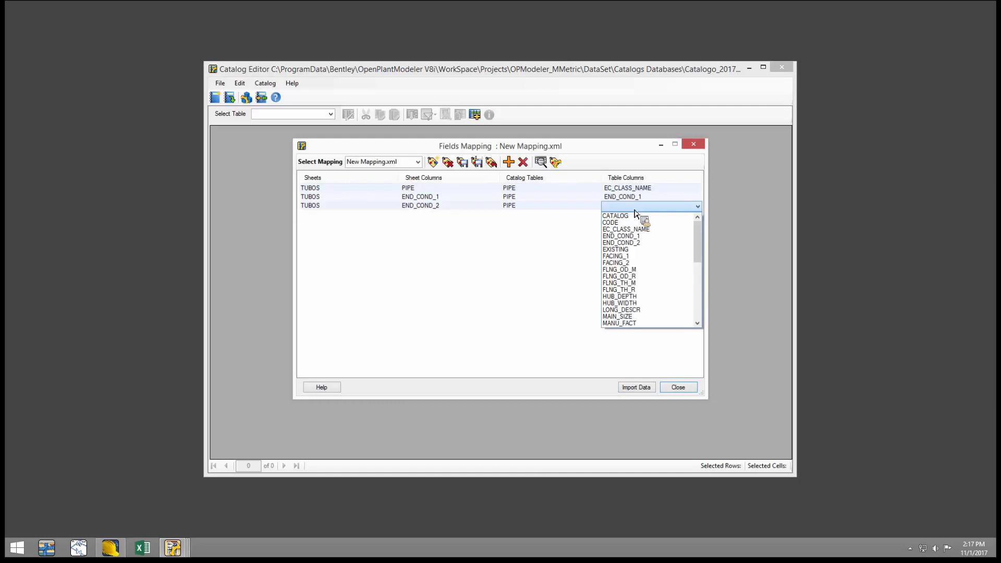
pyautogui.click(636, 243)
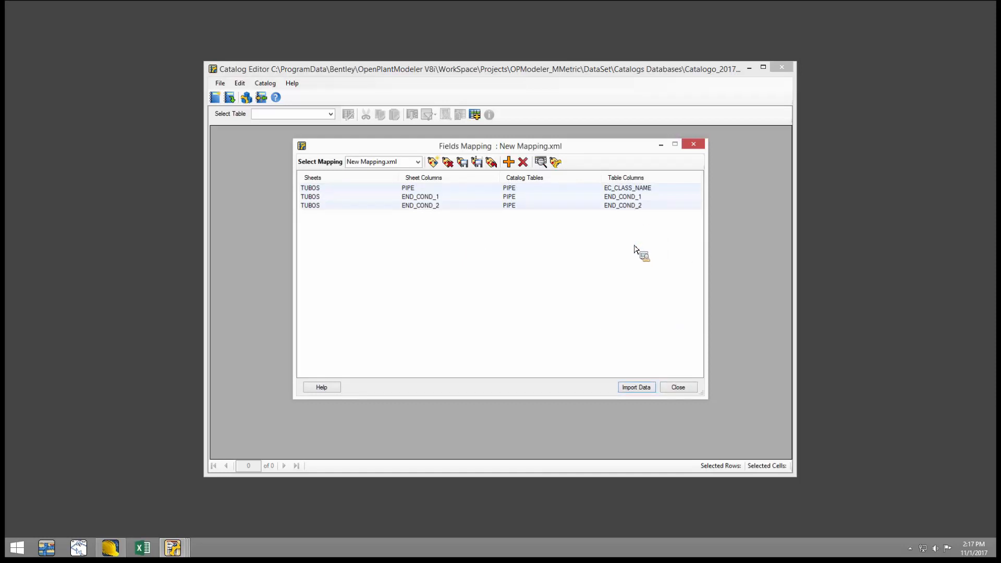
# Add a mapping entry linking the TUBOS sheet's LONG_DESCR column to LONG_DESCR in the PIPE table.
pyautogui.click(509, 163)
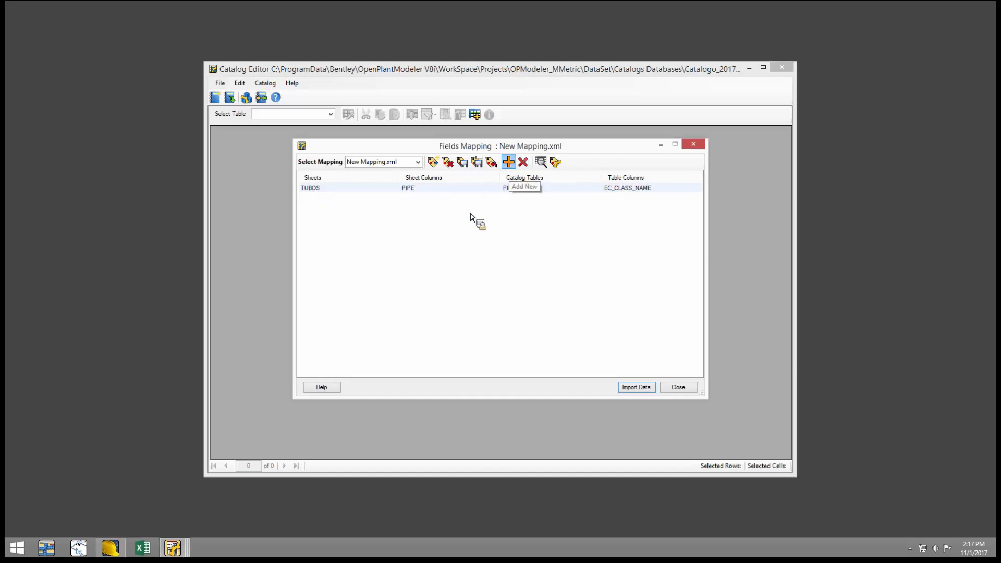
pyautogui.click(468, 215)
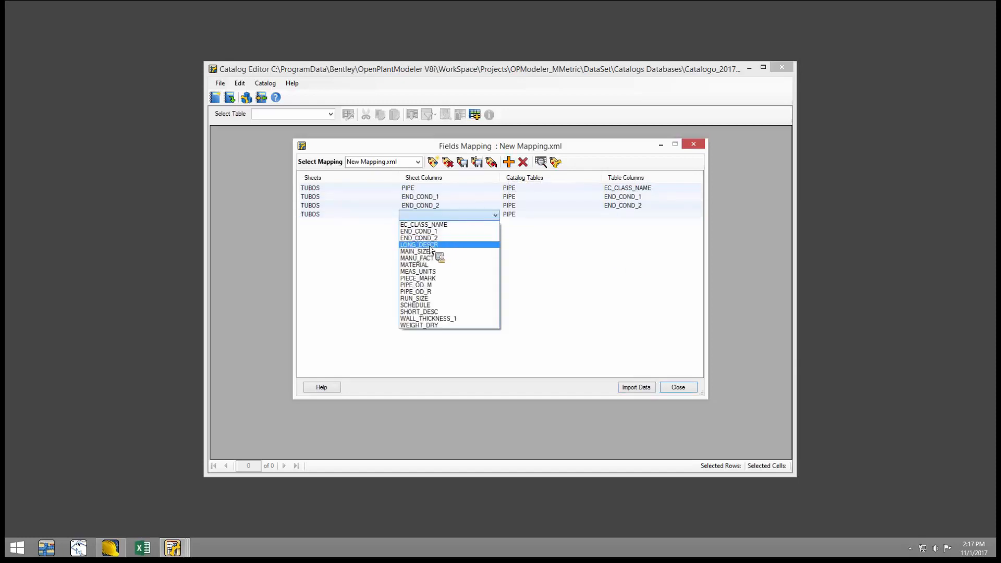
pyautogui.click(429, 245)
pyautogui.click(639, 215)
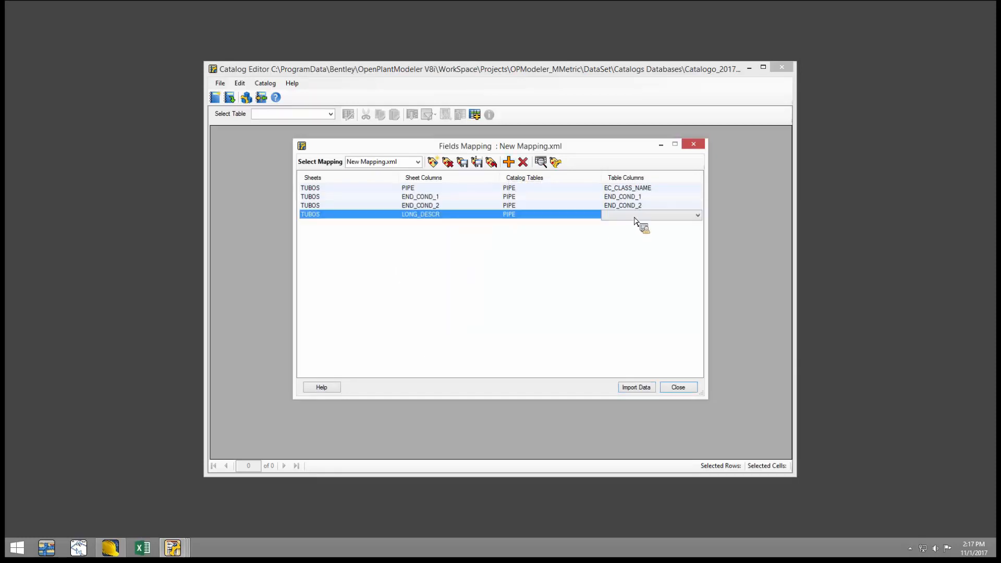
pyautogui.click(647, 215)
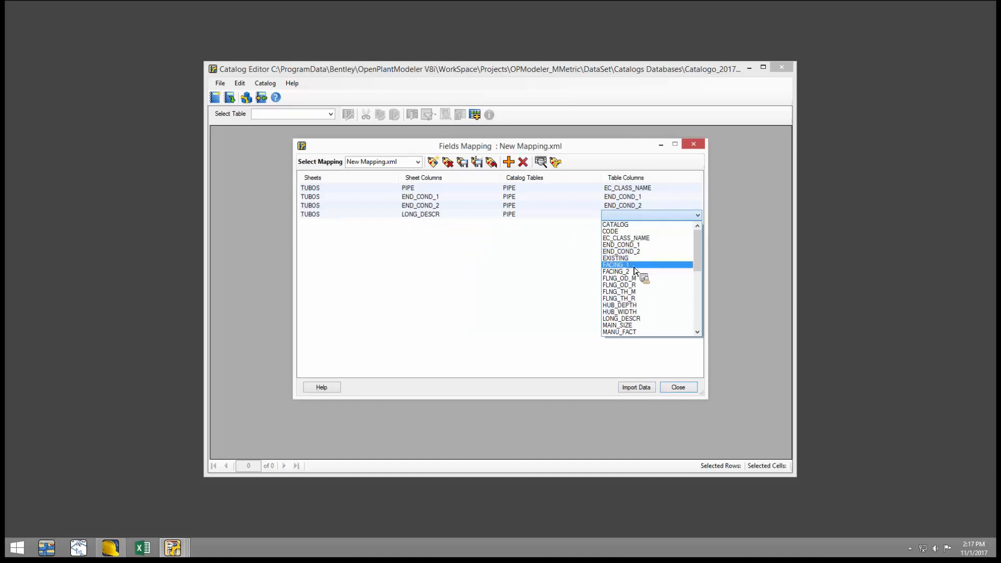
pyautogui.click(632, 318)
# Map the TUBOS sheet's MAIN_SIZE column to MAIN_SIZE in the PIPE table and save the mapping file.
pyautogui.click(509, 163)
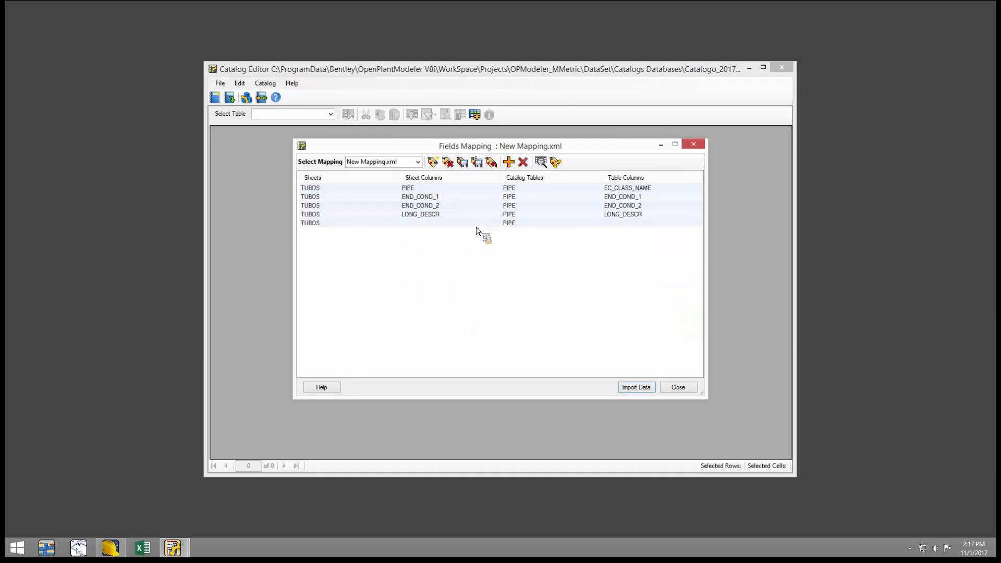
pyautogui.click(477, 227)
pyautogui.click(477, 228)
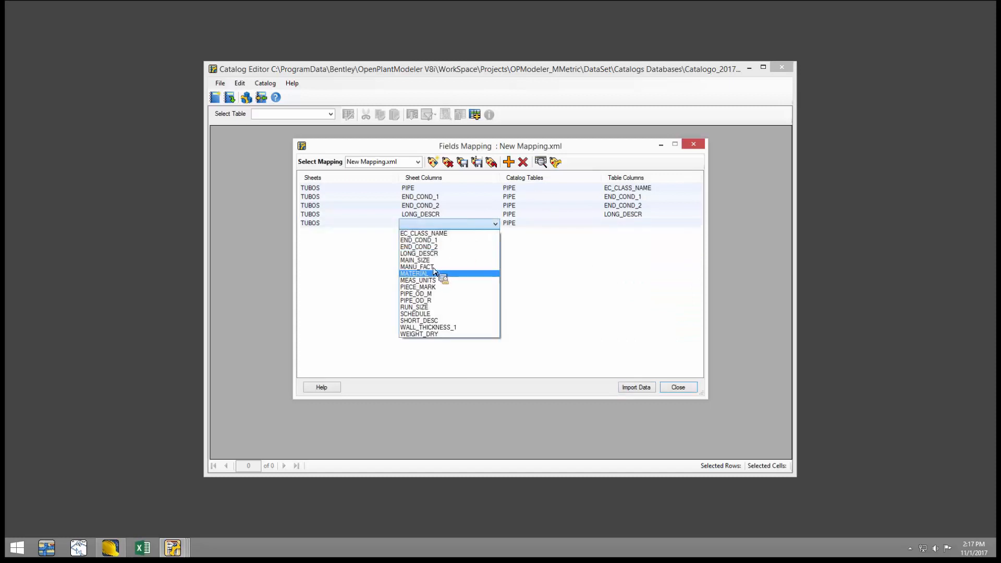
pyautogui.click(441, 260)
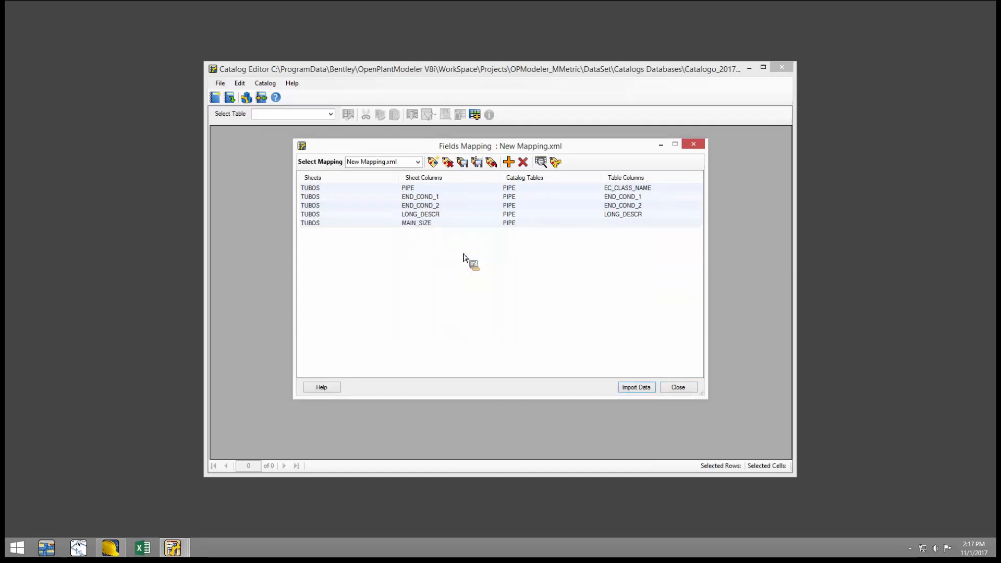
pyautogui.click(636, 224)
pyautogui.click(640, 225)
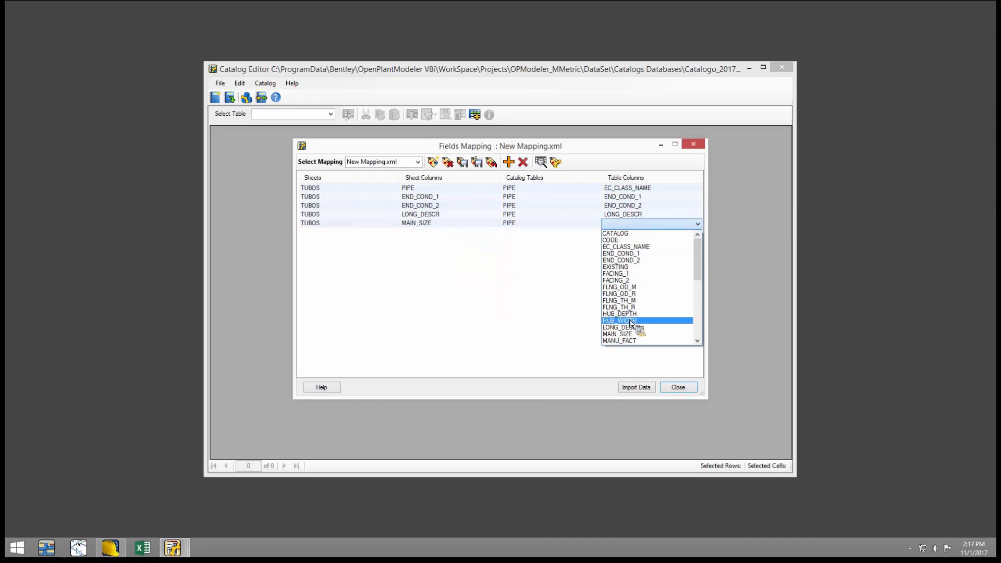
pyautogui.click(628, 335)
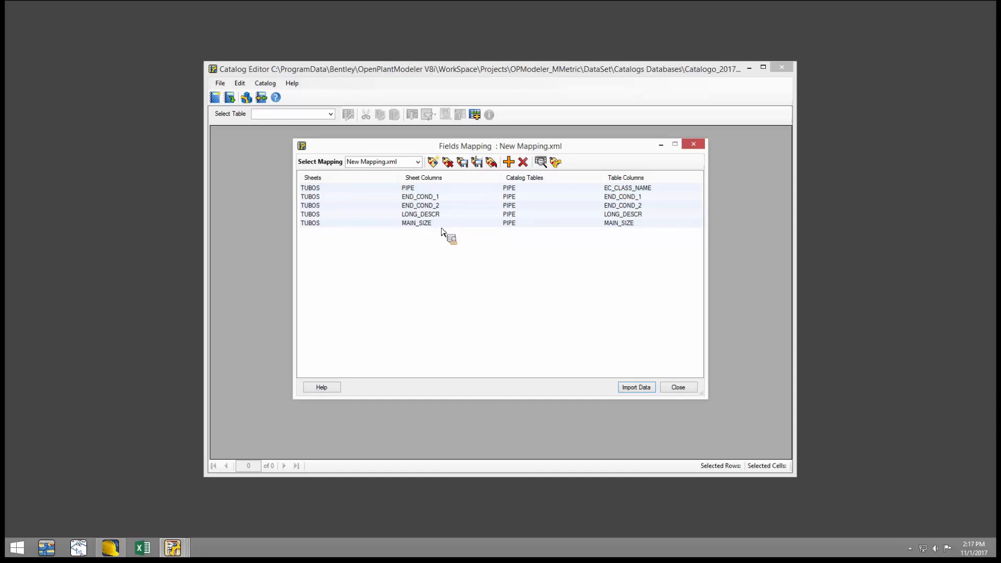
pyautogui.click(462, 162)
# Load the existing mapping file Mapeamento_Completo.xml from the Desktop.
pyautogui.click(492, 163)
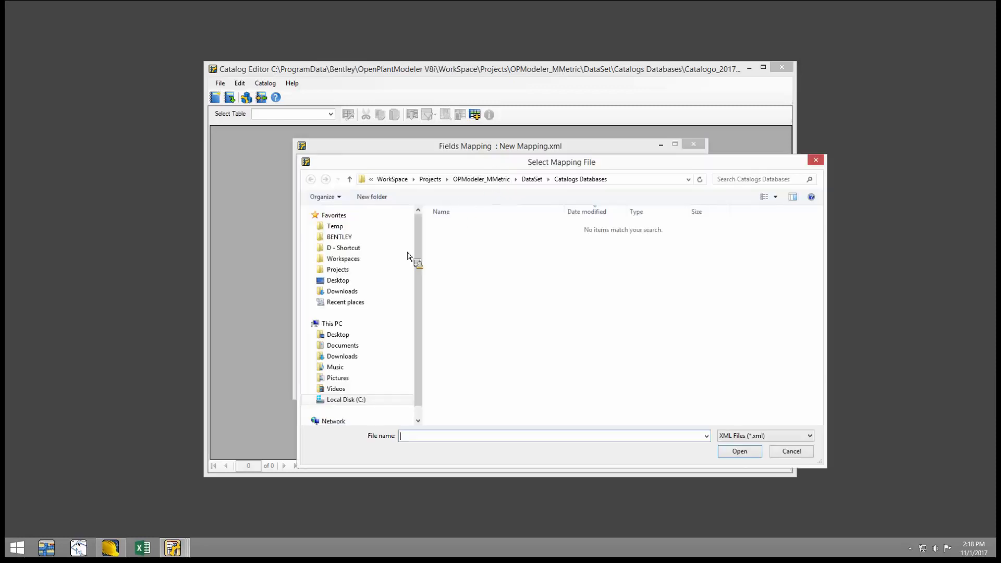
pyautogui.click(357, 285)
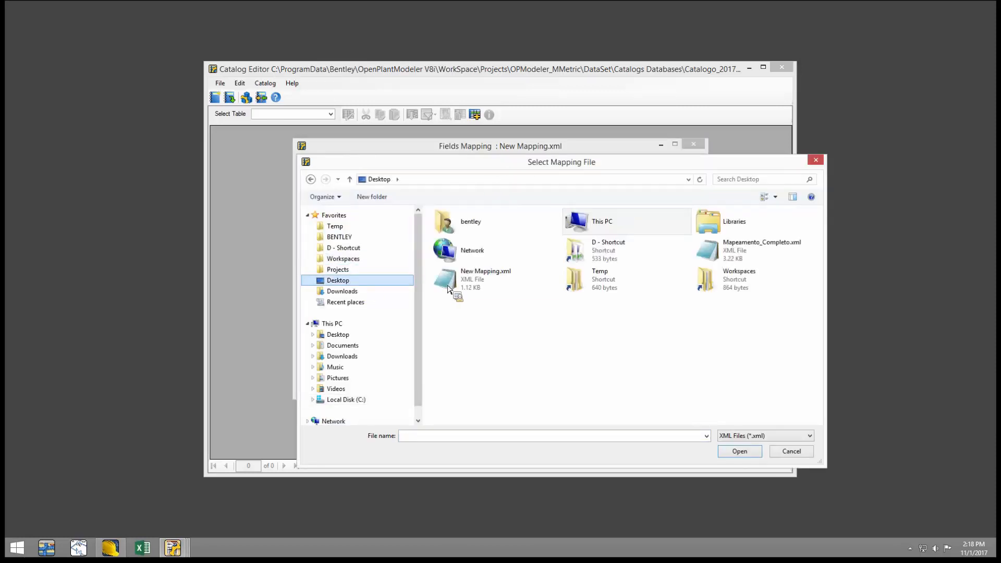
pyautogui.click(751, 254)
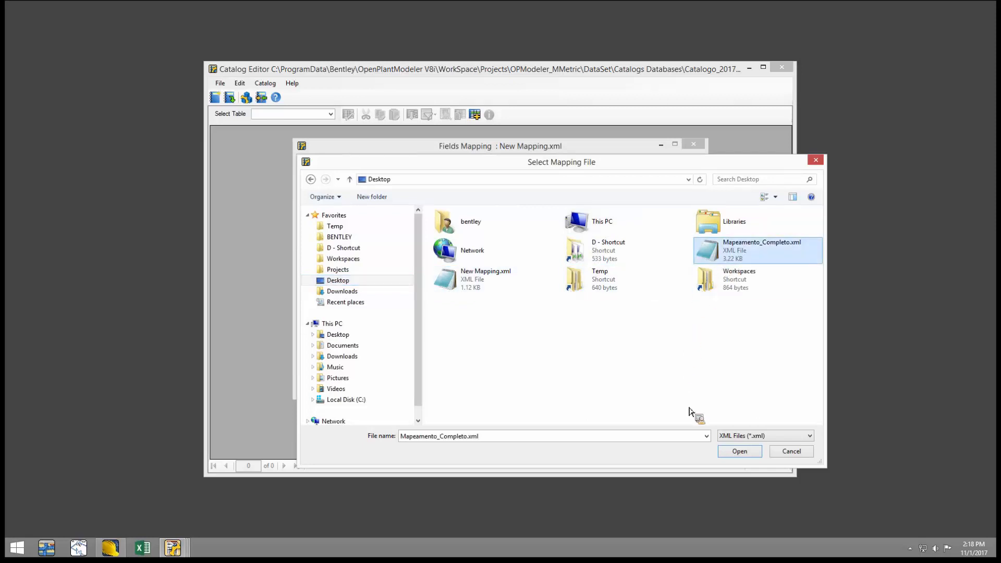
pyautogui.click(736, 454)
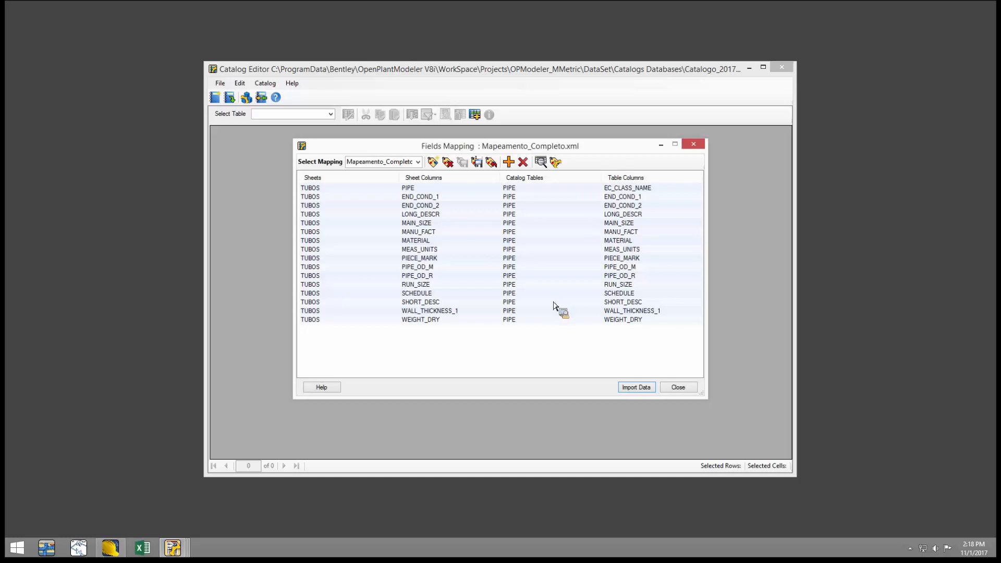
# Import the Excel data using only the Mapeamento_Completo.xml mapping, and close the field mapping and schema dialogs.
pyautogui.click(651, 392)
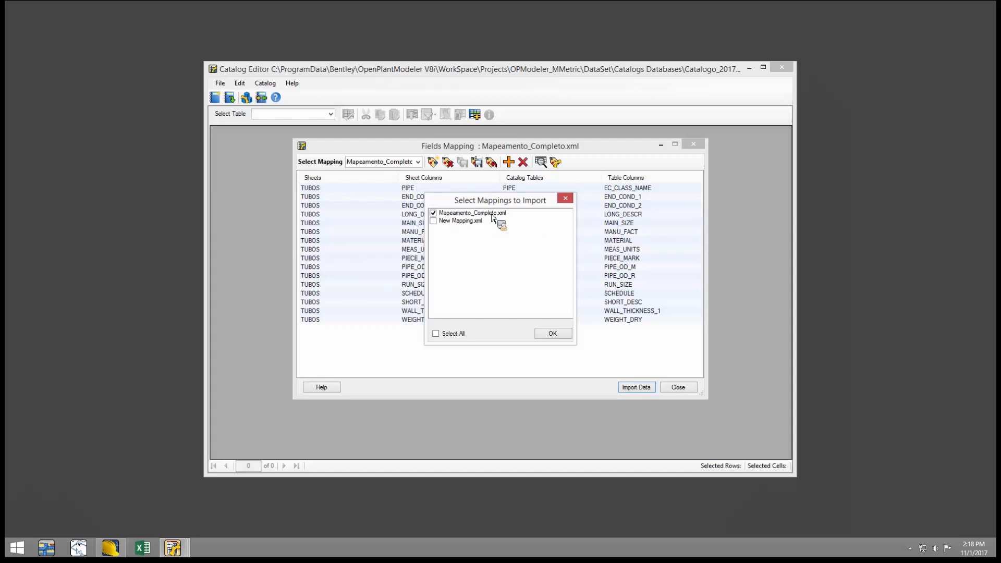
pyautogui.click(560, 336)
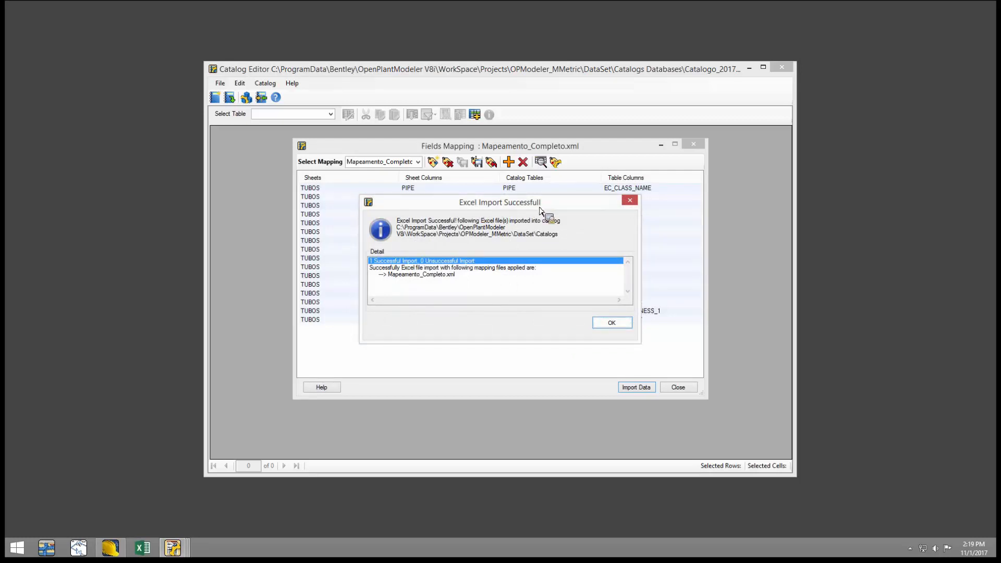
pyautogui.click(611, 323)
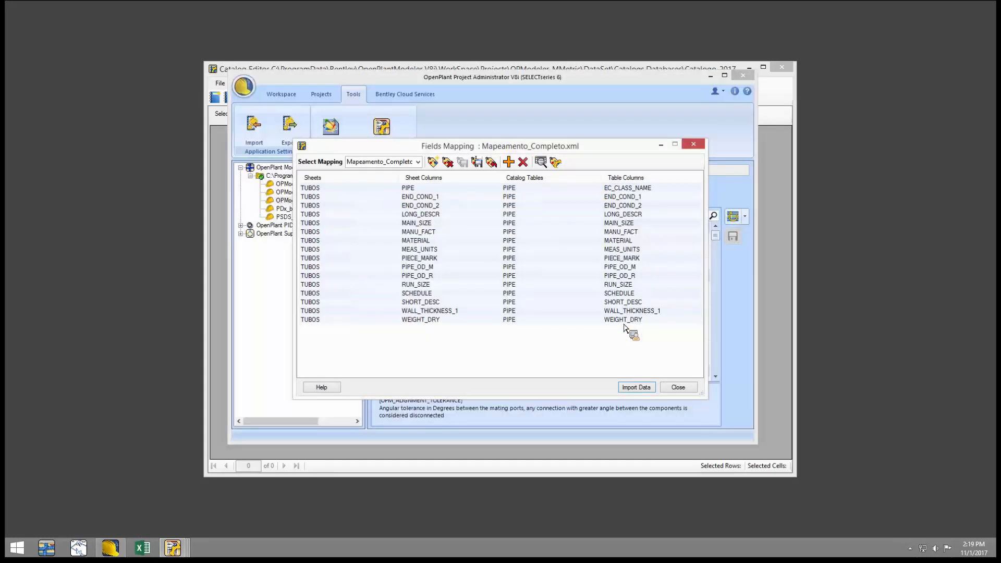
pyautogui.click(679, 388)
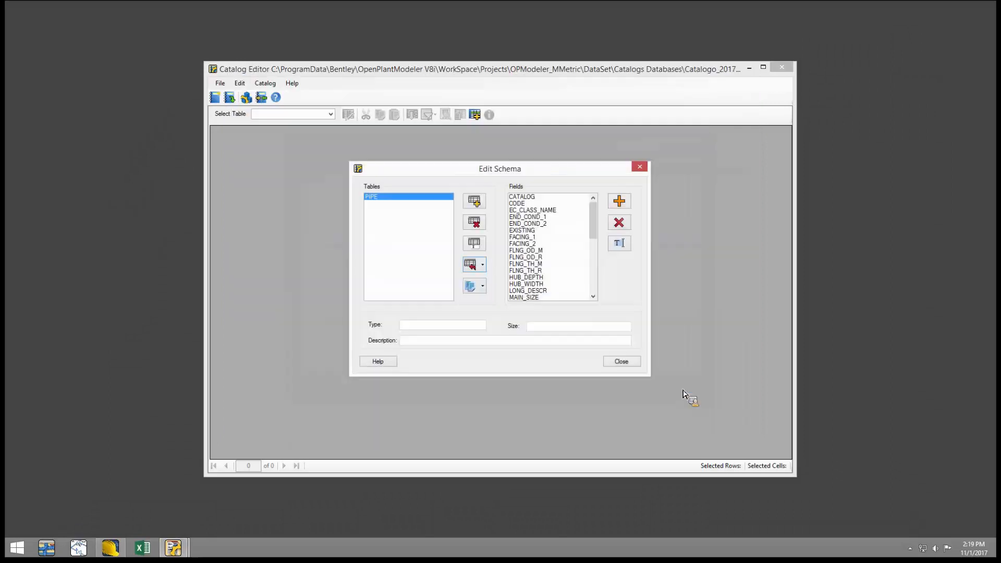
pyautogui.click(645, 171)
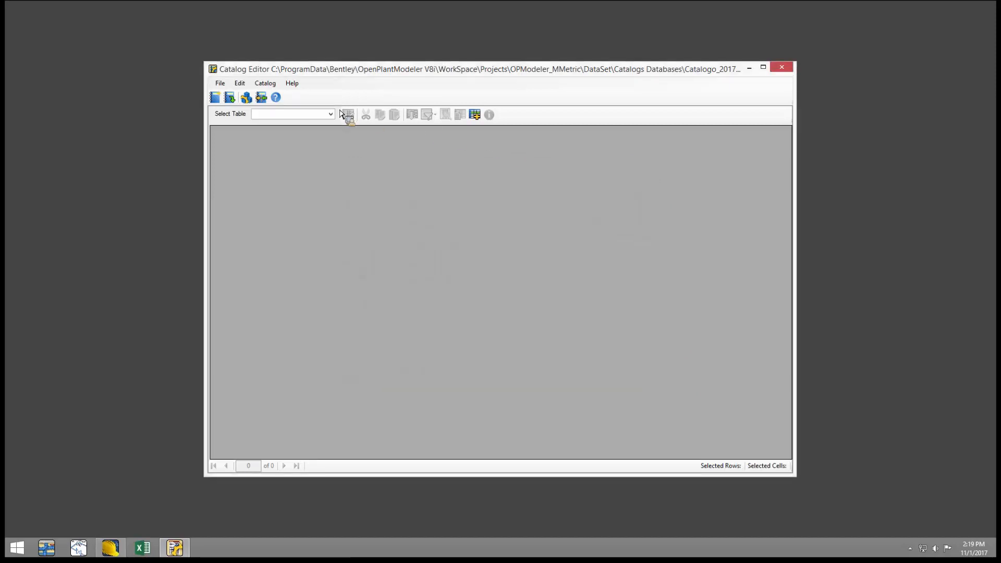
# Reopen the Catalogo_2017.mdb catalog and display its PIPE table to check the imported pipes.
pyautogui.click(332, 115)
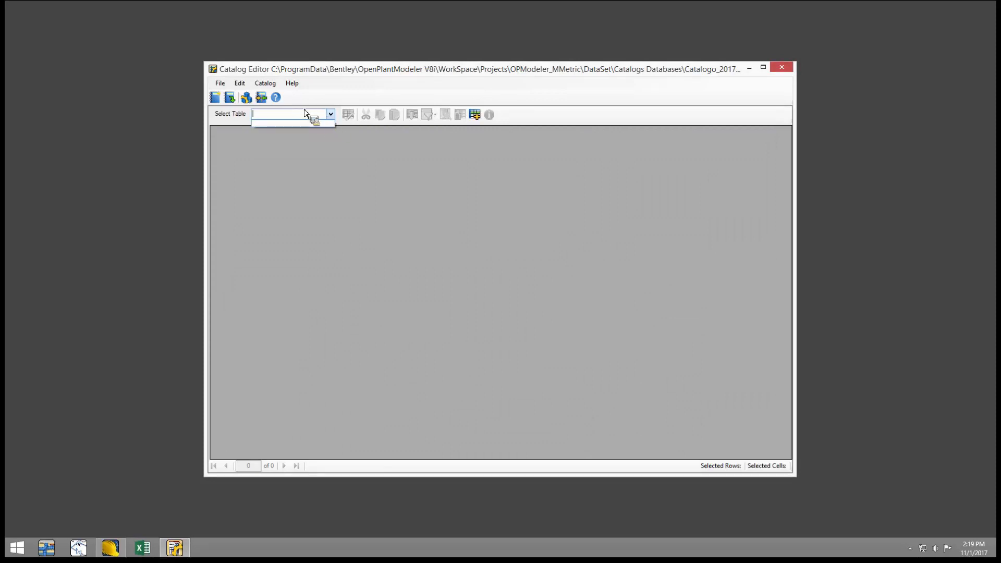
pyautogui.click(220, 84)
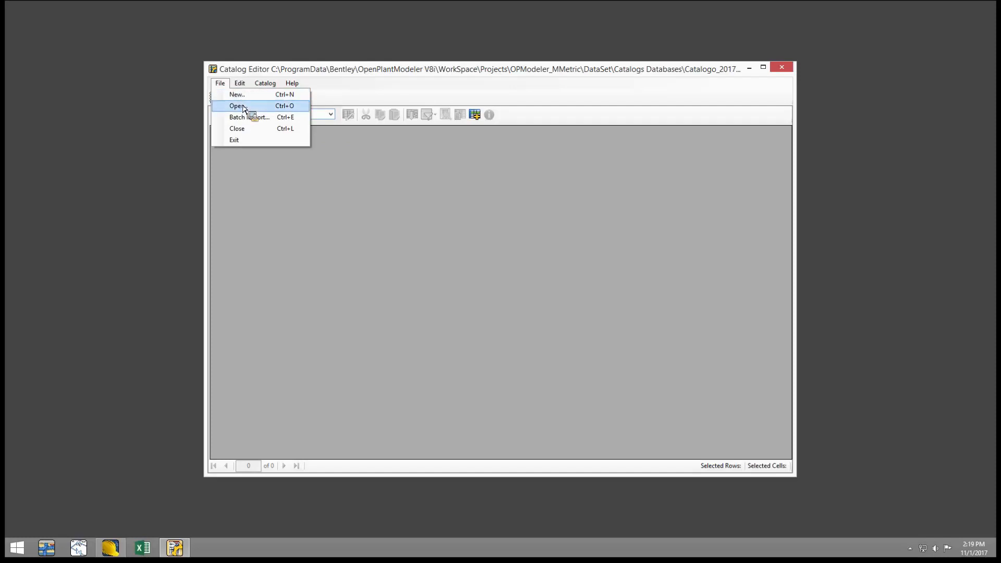
pyautogui.click(243, 106)
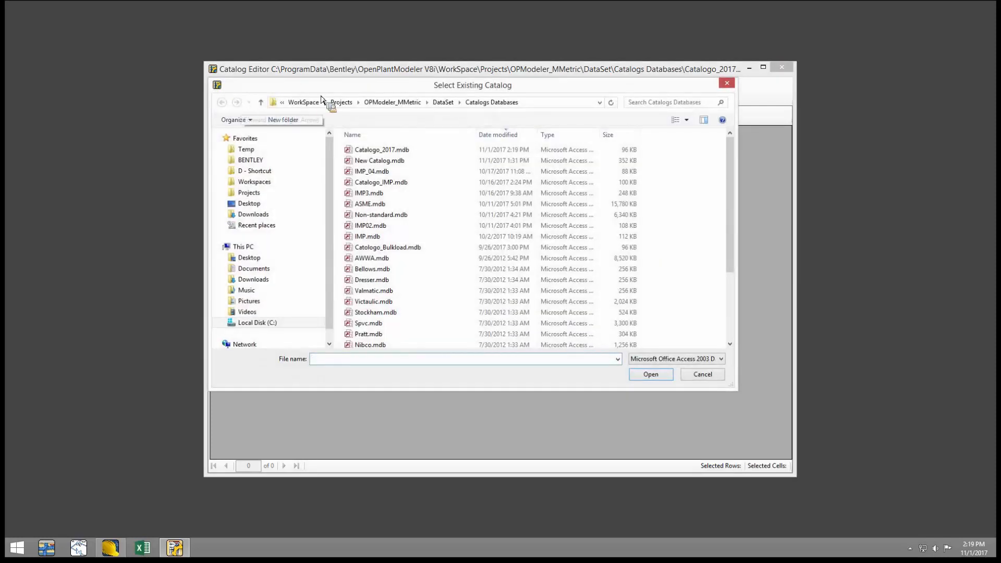
pyautogui.doubleClick(390, 152)
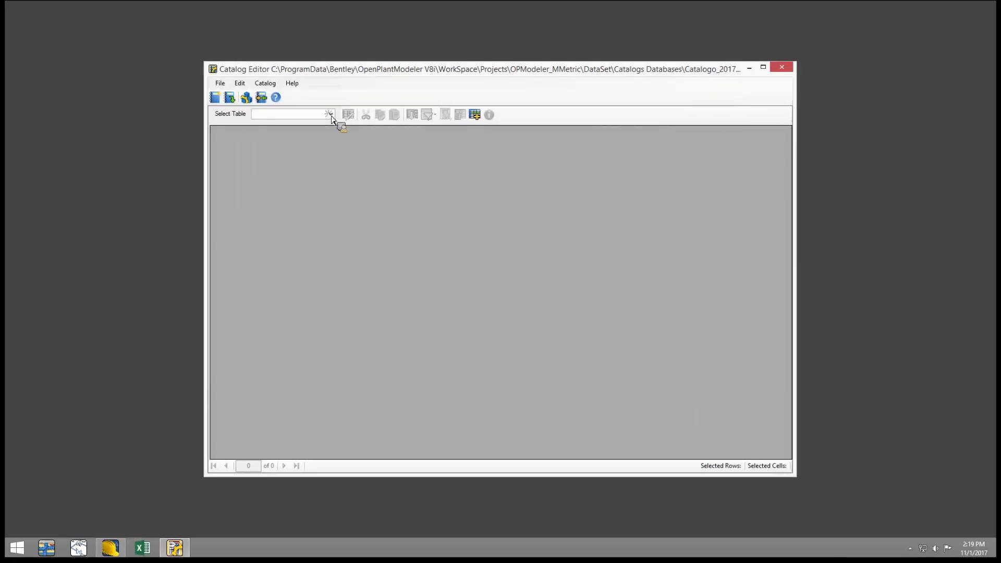
pyautogui.click(331, 114)
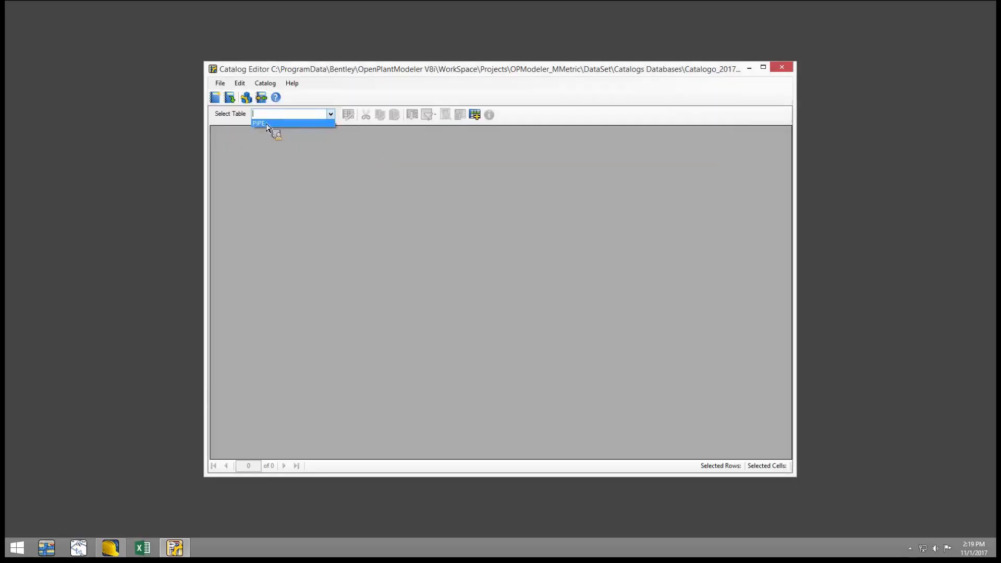
pyautogui.click(270, 124)
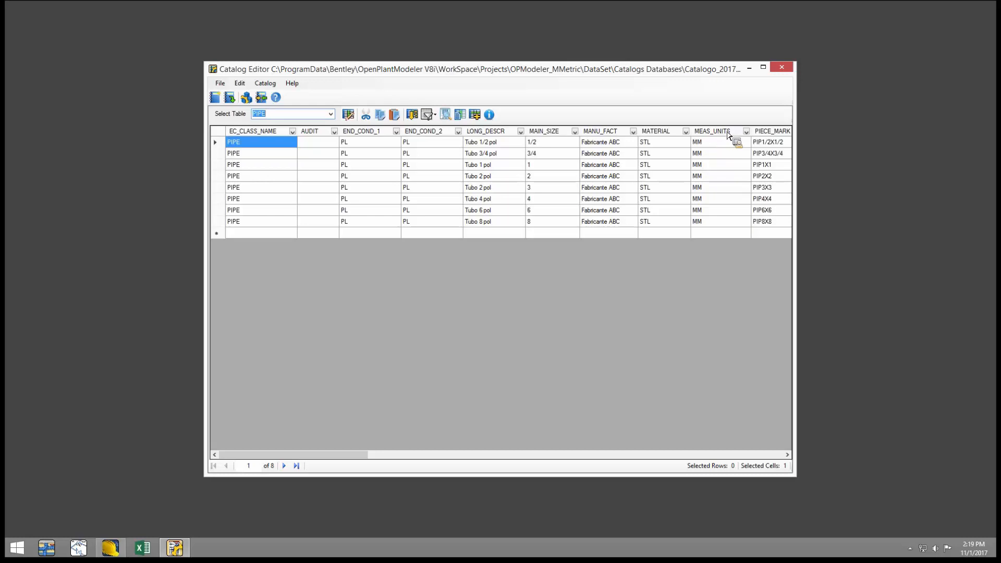
# Close the Catalog Editor and open the Catalogo_2017.mdb catalog in the Specification Generator.
pyautogui.click(781, 67)
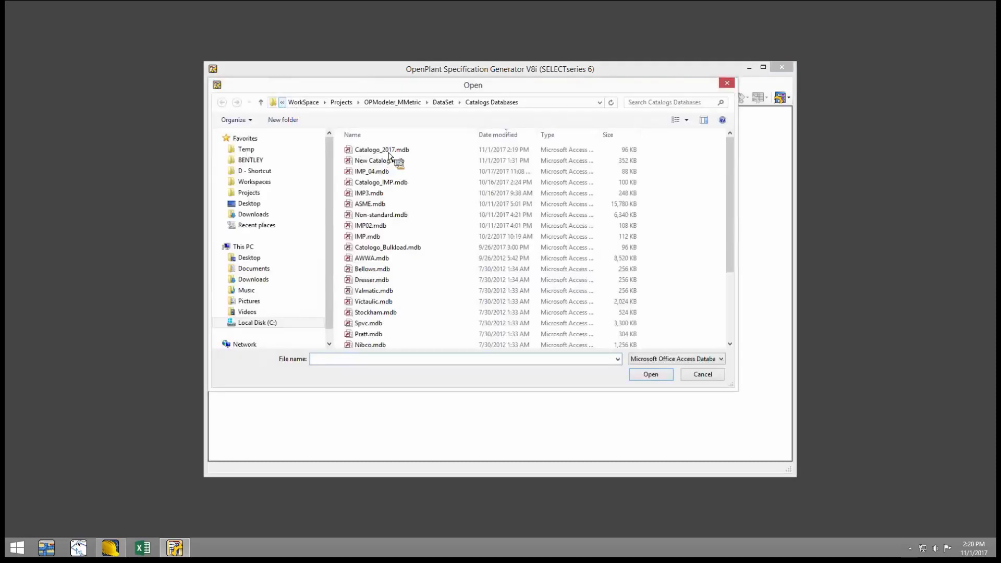
pyautogui.doubleClick(388, 151)
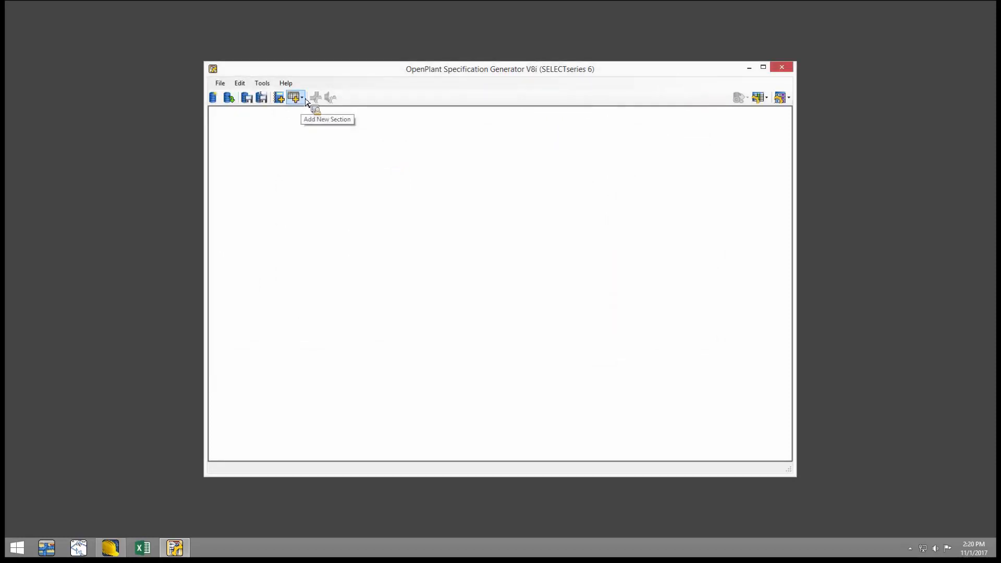
# Add a new PIPE section to the specification.
pyautogui.click(306, 103)
pyautogui.click(419, 126)
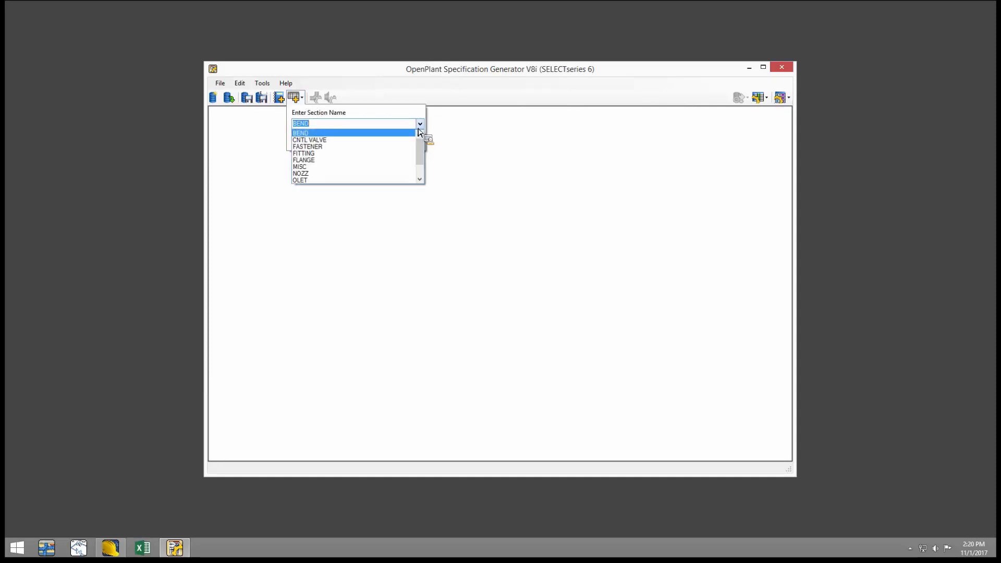
pyautogui.scroll(-1, 419, 158)
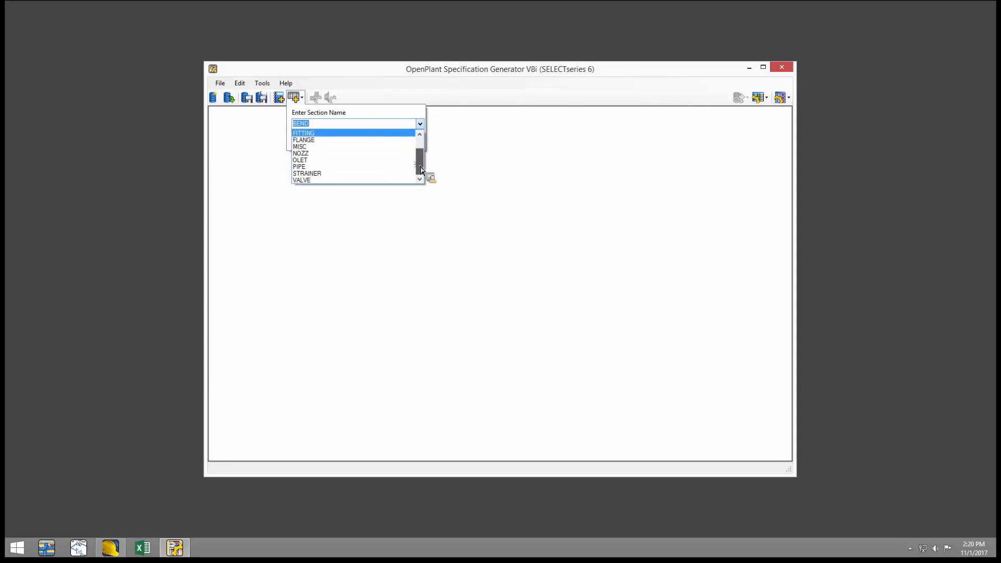
pyautogui.click(309, 166)
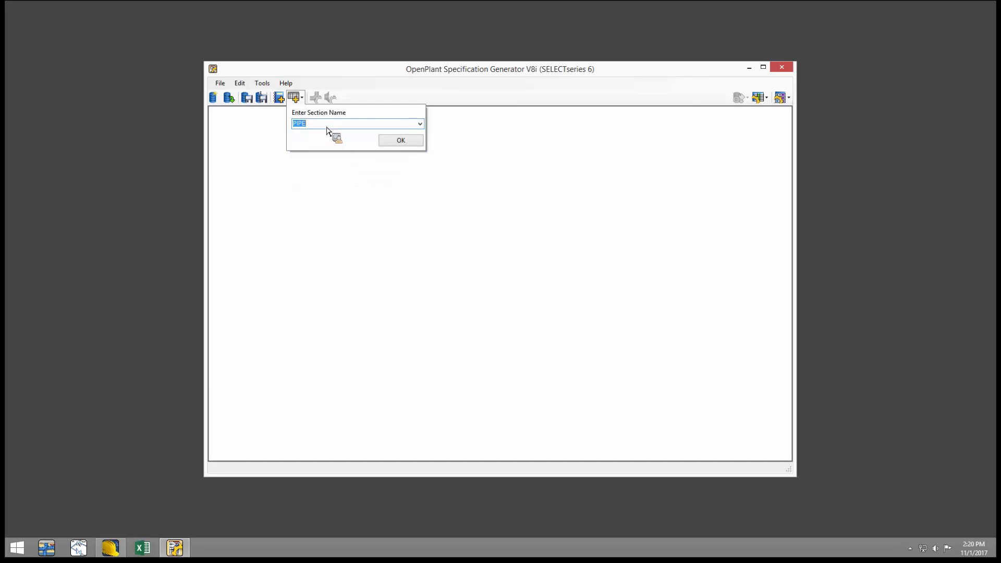
pyautogui.click(408, 143)
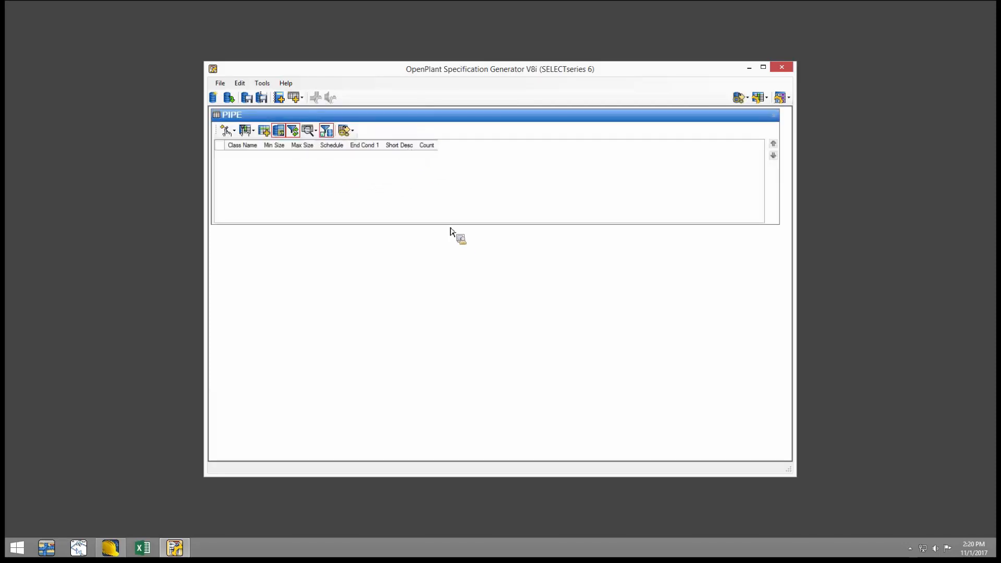
# Add a row to the PIPE section, set its class name to PIPE, and preview the matching components.
pyautogui.click(271, 133)
pyautogui.click(250, 157)
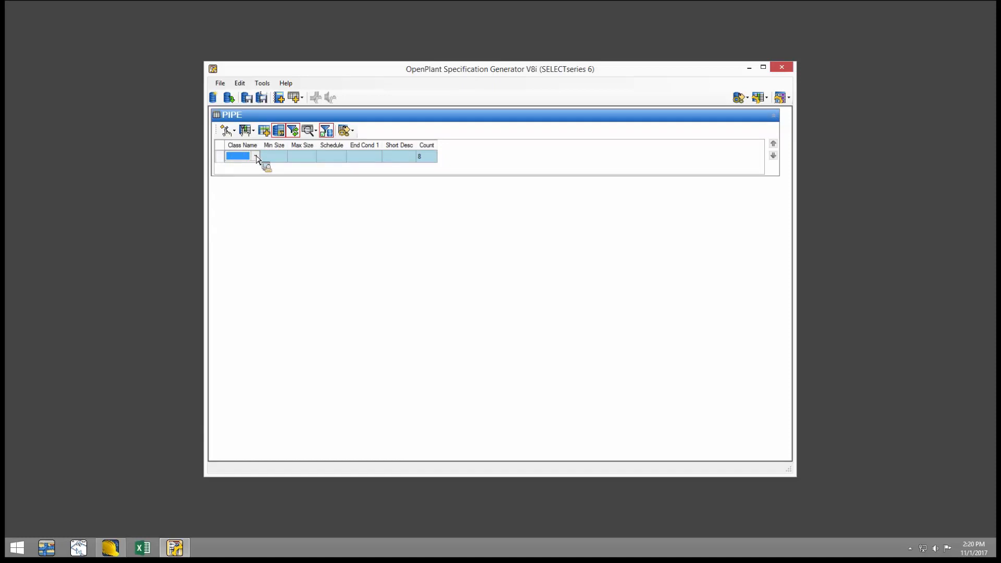
pyautogui.click(255, 157)
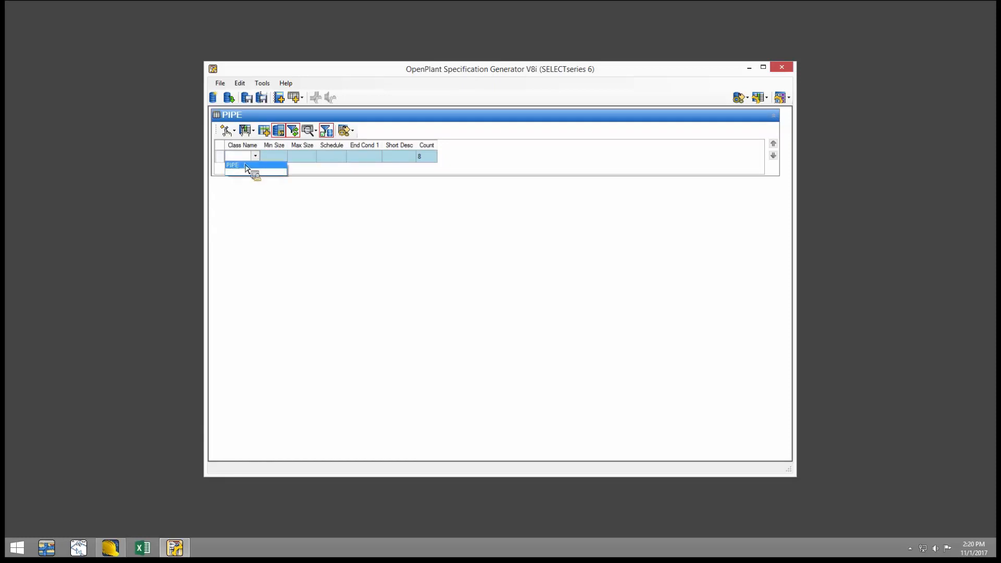
pyautogui.click(244, 166)
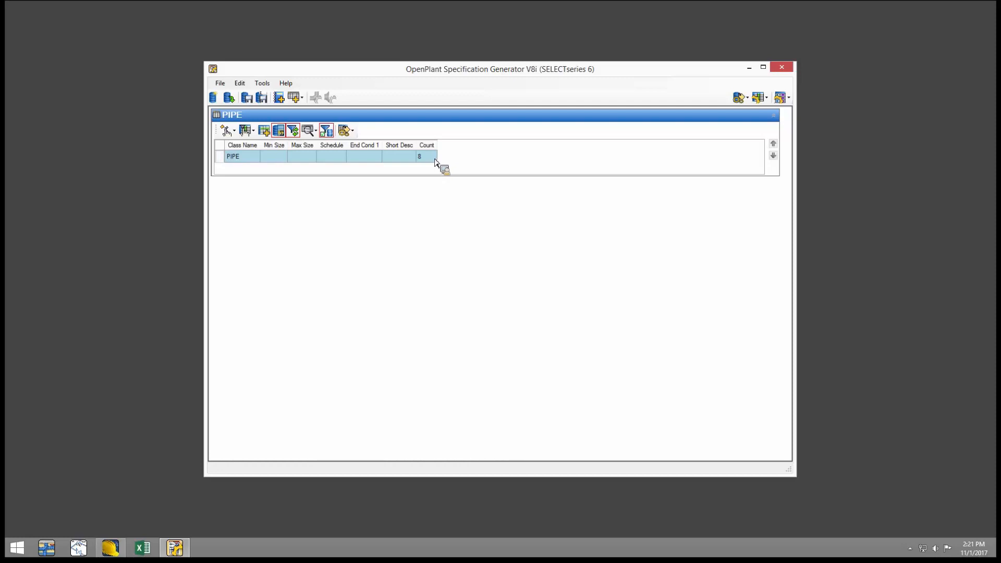
pyautogui.click(313, 134)
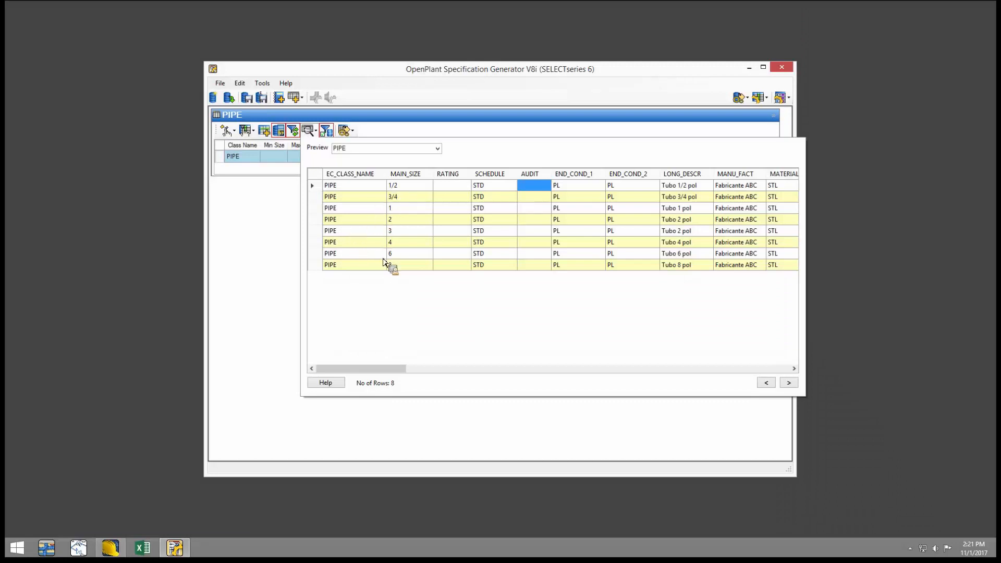
# Set the PIPE row's minimum size to 2 and maximum size to 6, and preview the matching pipes.
pyautogui.click(283, 158)
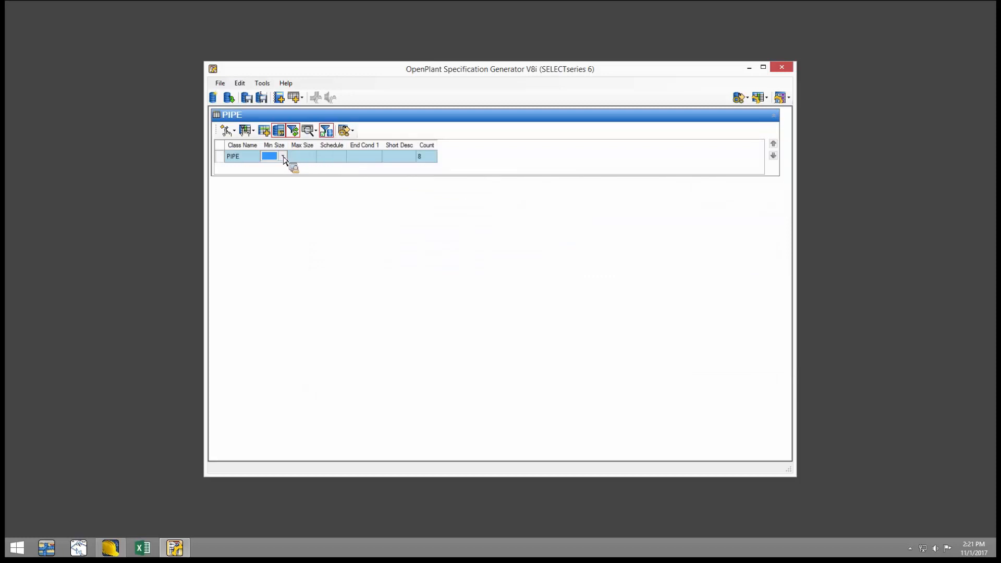
pyautogui.click(284, 158)
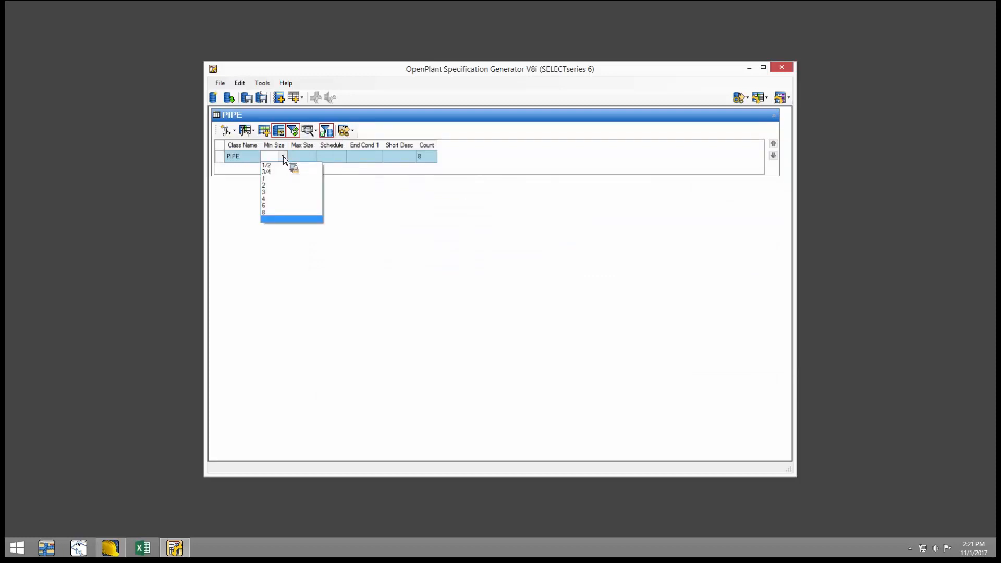
pyautogui.click(286, 184)
pyautogui.click(312, 156)
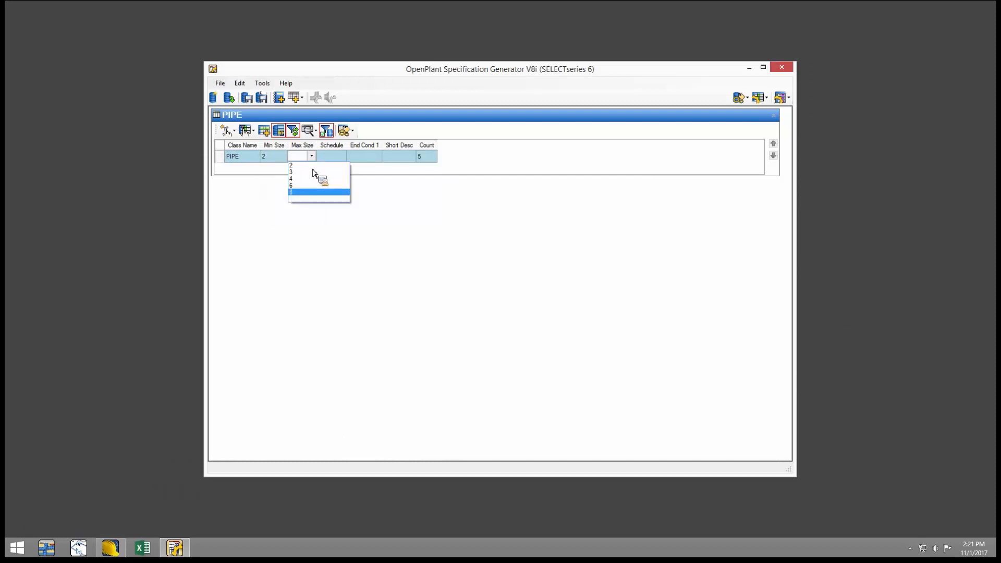
pyautogui.click(308, 185)
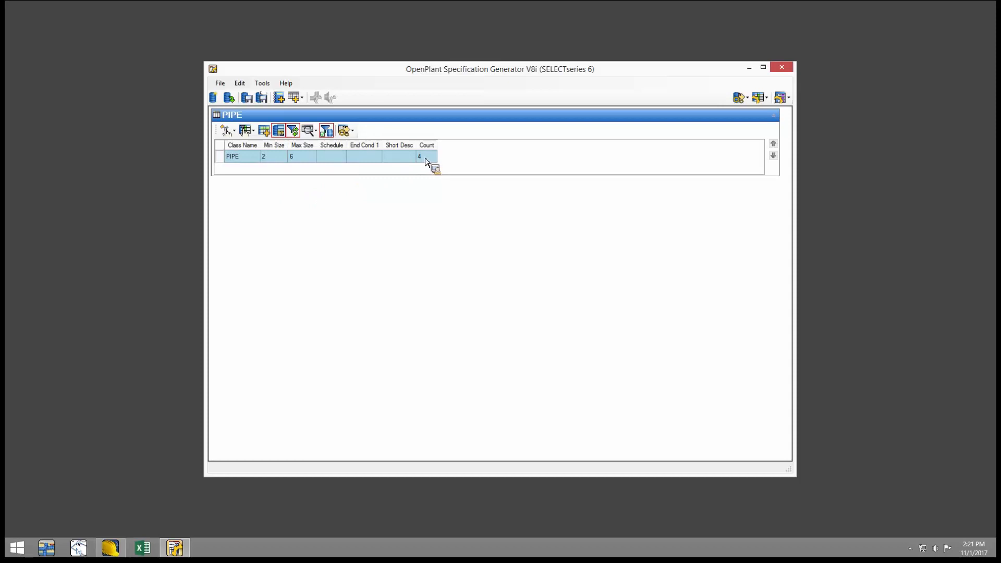
pyautogui.click(310, 133)
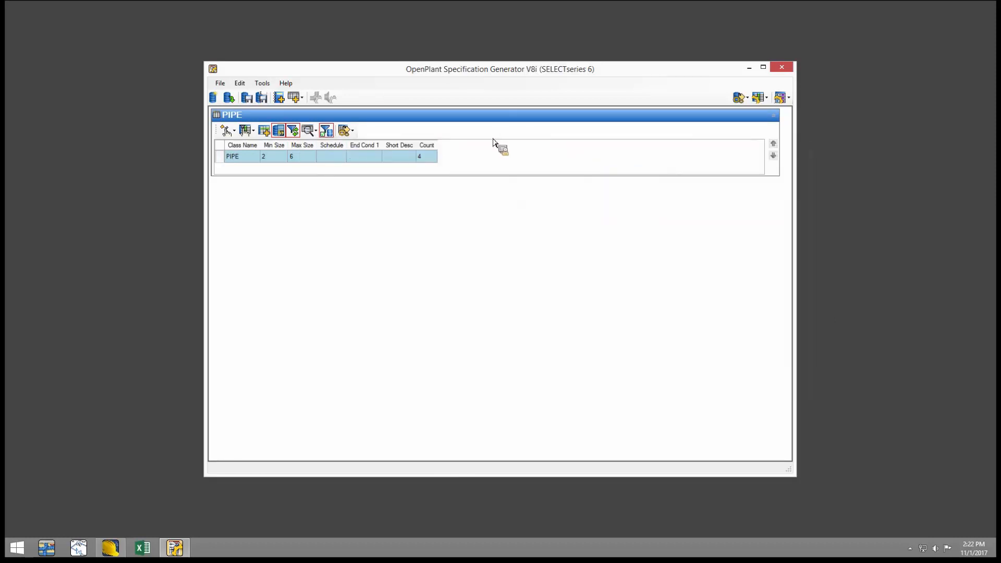
# Add a description field for the LONG_DESCR column to the PIPE section.
pyautogui.click(345, 132)
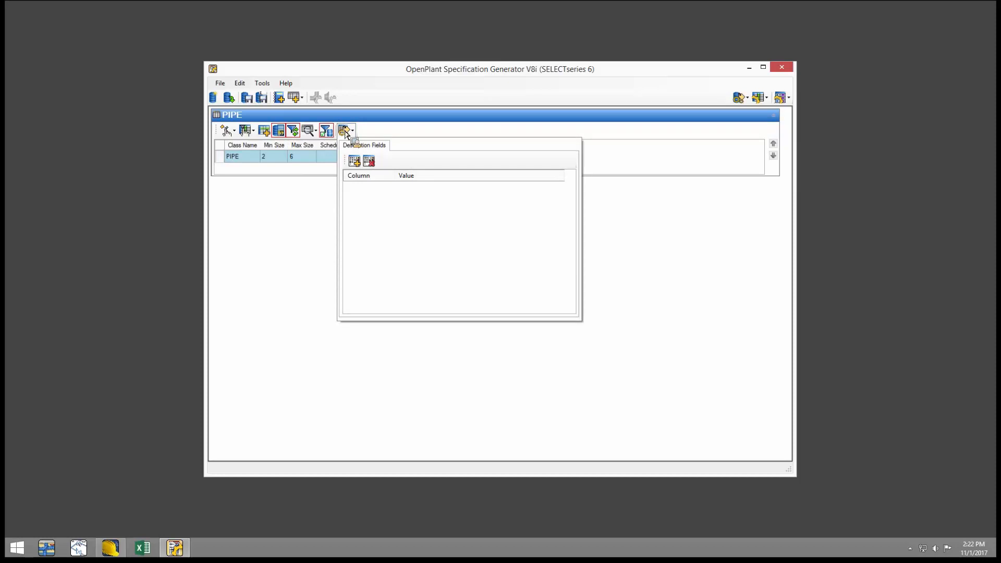
pyautogui.click(355, 161)
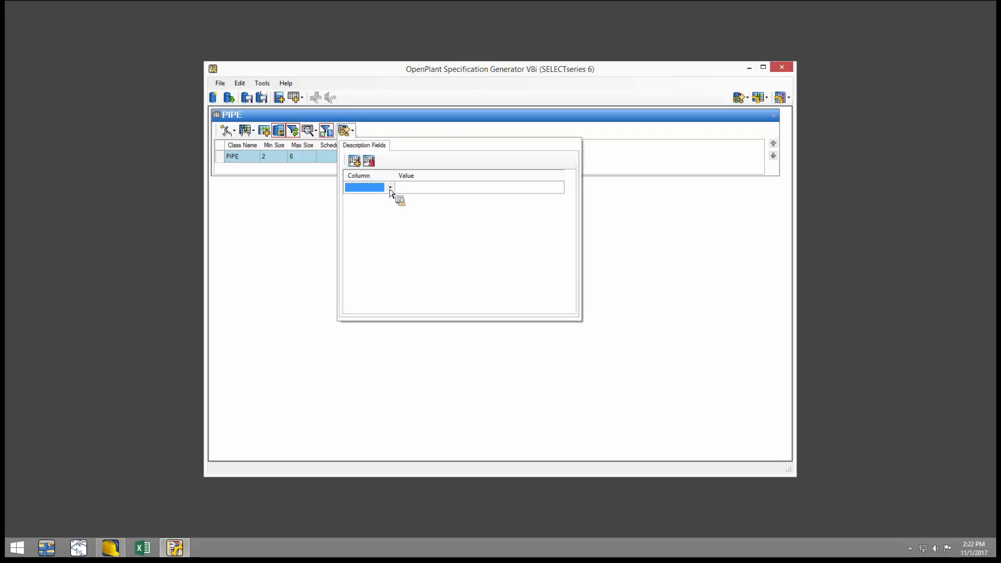
pyautogui.click(390, 188)
pyautogui.scroll(-4, 410, 250)
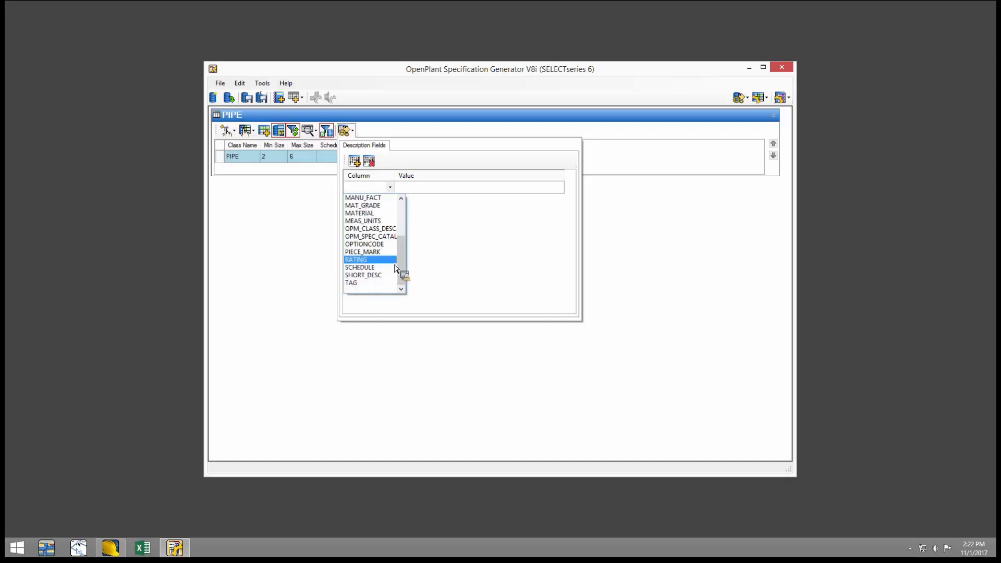
pyautogui.press('l')
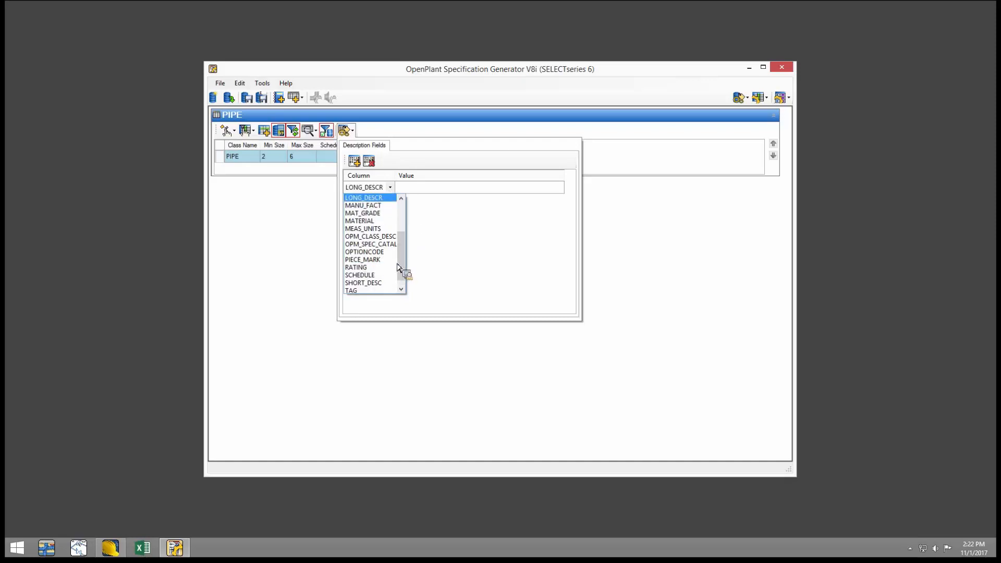
pyautogui.click(415, 198)
# Define the LONG_DESCR value with SHORT_DESC and SCHEDULE, adding the separator [ ] after each.
pyautogui.click(421, 192)
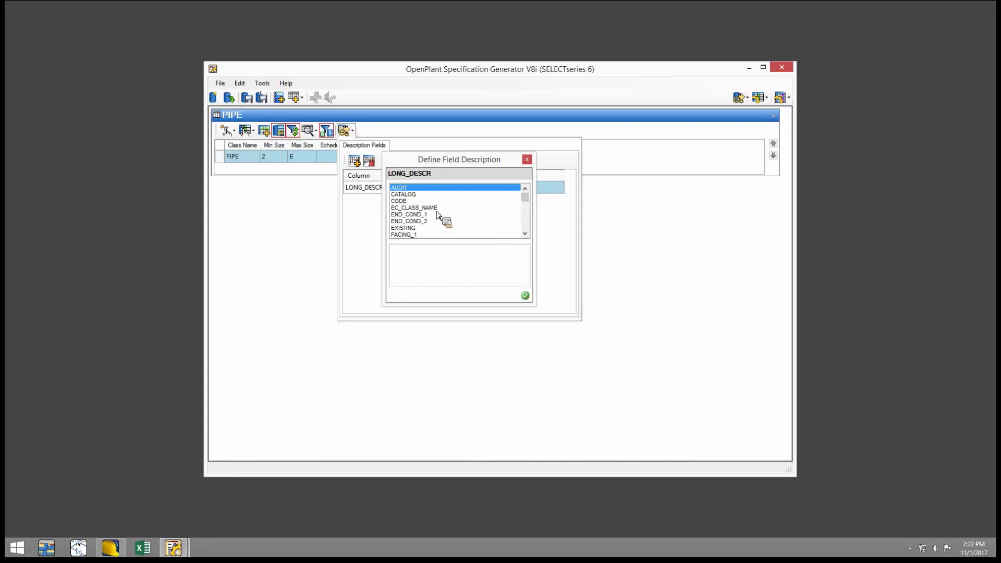
pyautogui.press('s')
pyautogui.press('s')
pyautogui.press('s')
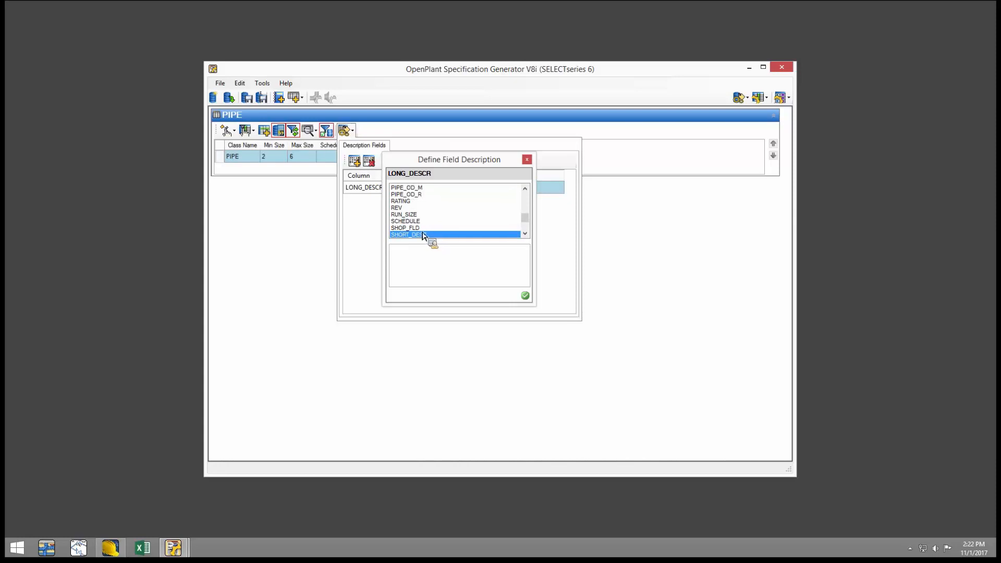
pyautogui.doubleClick(419, 238)
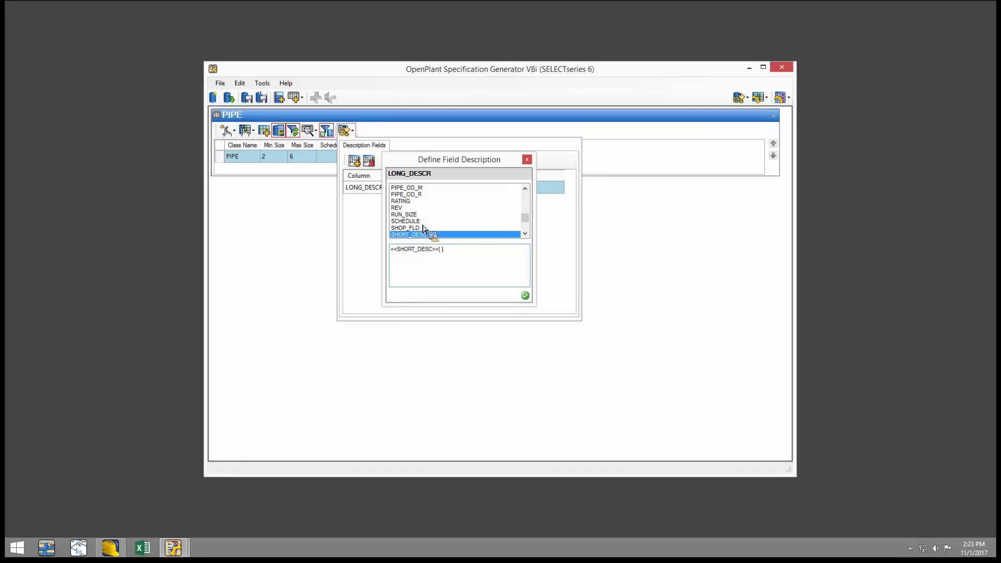
pyautogui.moveTo(423, 222); pyautogui.dragTo(499, 255)
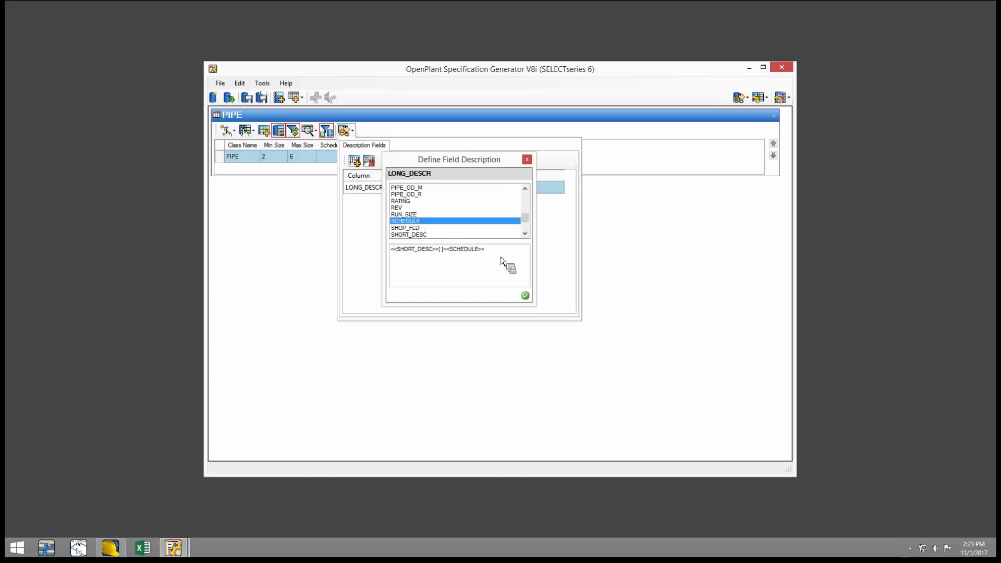
pyautogui.write('[ ]')
# Append PIECE_MARK to the LONG_DESCR definition, accept it, and preview the long descriptions of the PIPE rows.
pyautogui.click(416, 228)
pyautogui.scroll(-2, 416, 230)
pyautogui.scroll(-1, 419, 233)
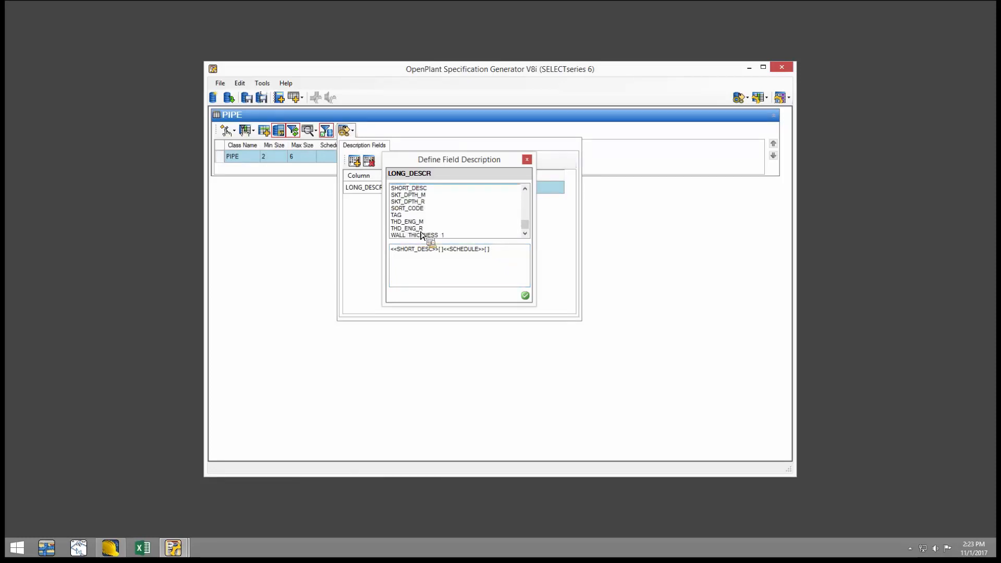
pyautogui.scroll(2, 421, 232)
pyautogui.press('pageup')
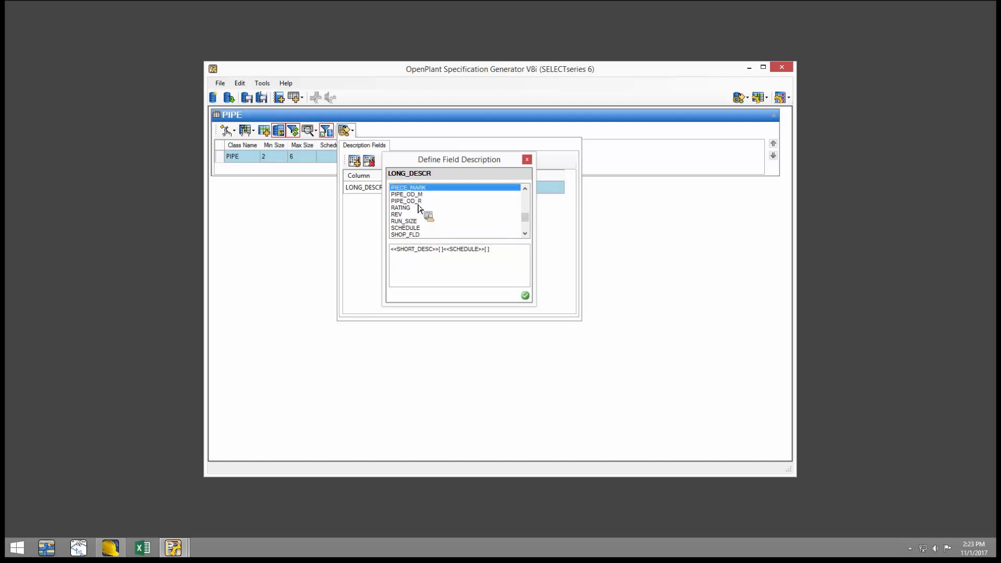
pyautogui.doubleClick(425, 189)
pyautogui.click(525, 296)
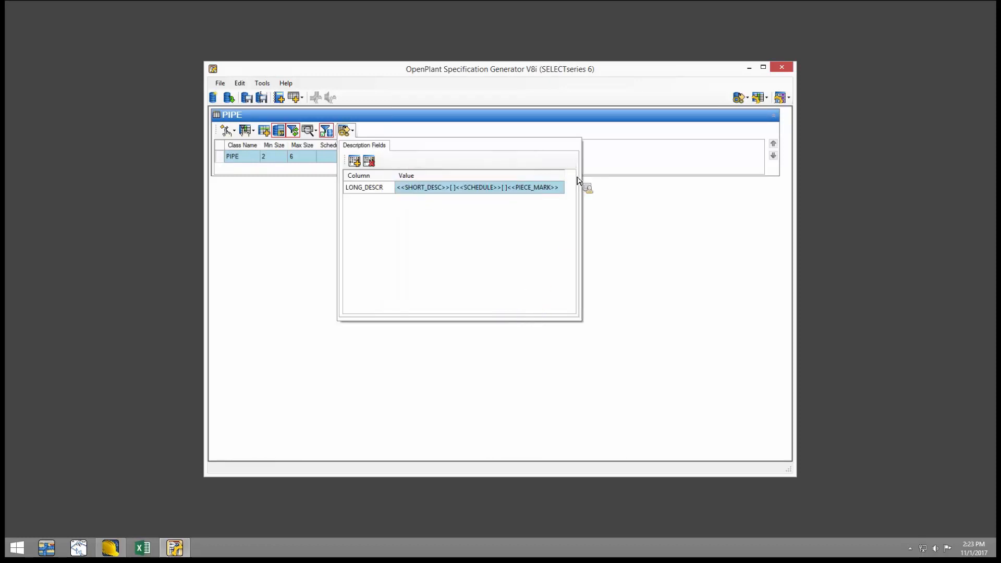
pyautogui.click(407, 133)
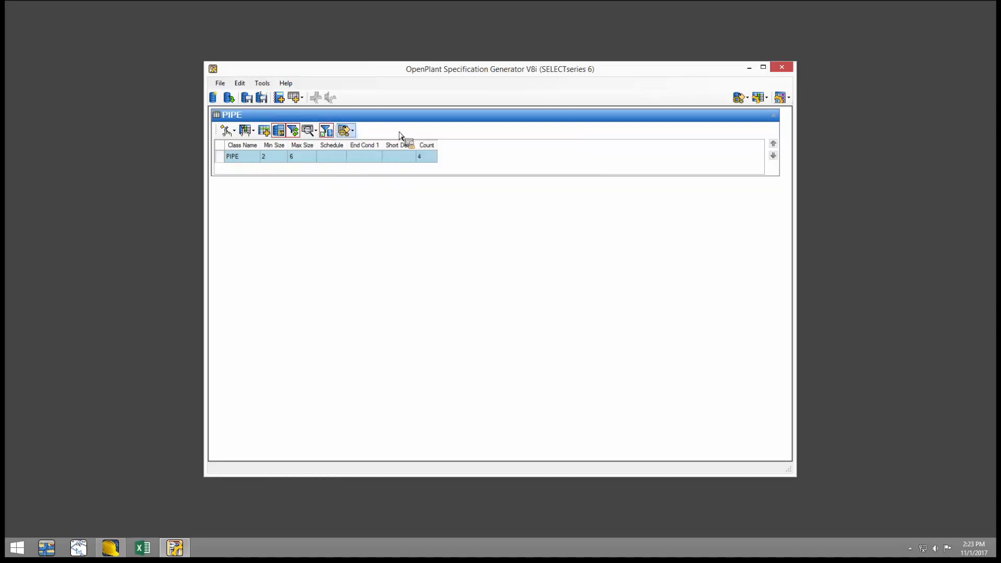
pyautogui.click(311, 132)
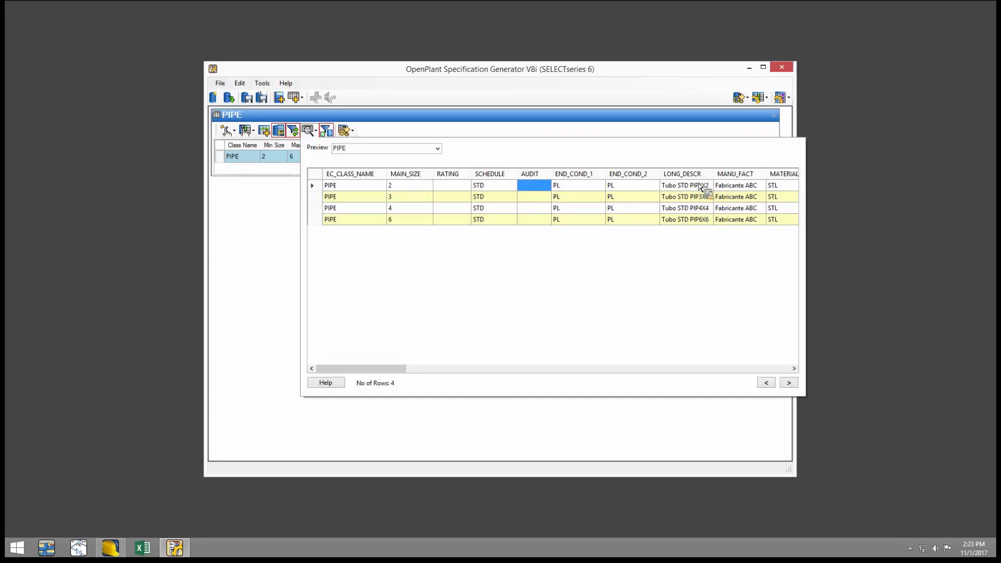
pyautogui.click(611, 135)
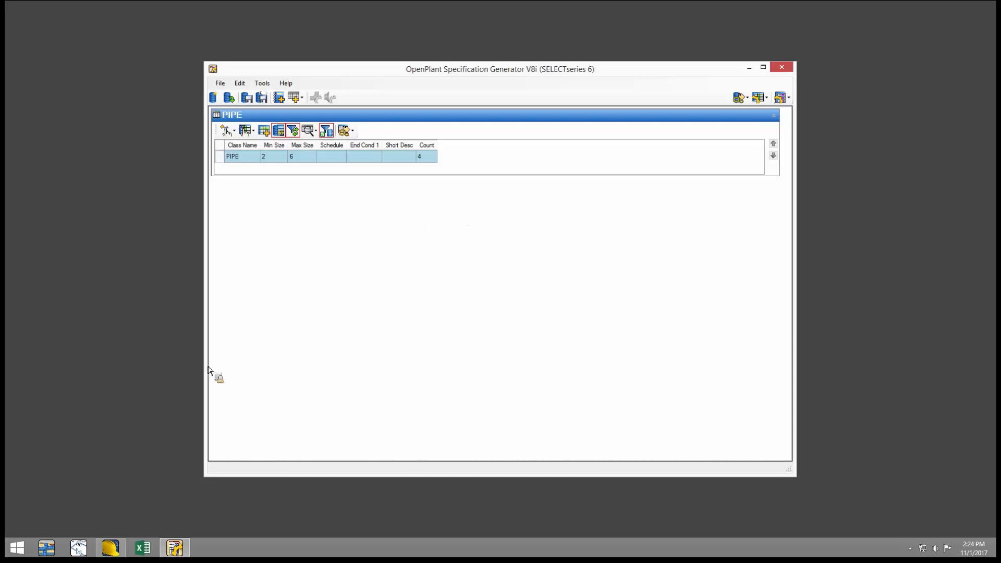
# Switch to Excel, look through the TUBOS, ELBOWS and TEES sheets of Catalogo_Bulkload.xls, and close the workbook.
pyautogui.click(142, 549)
pyautogui.rightClick(143, 551)
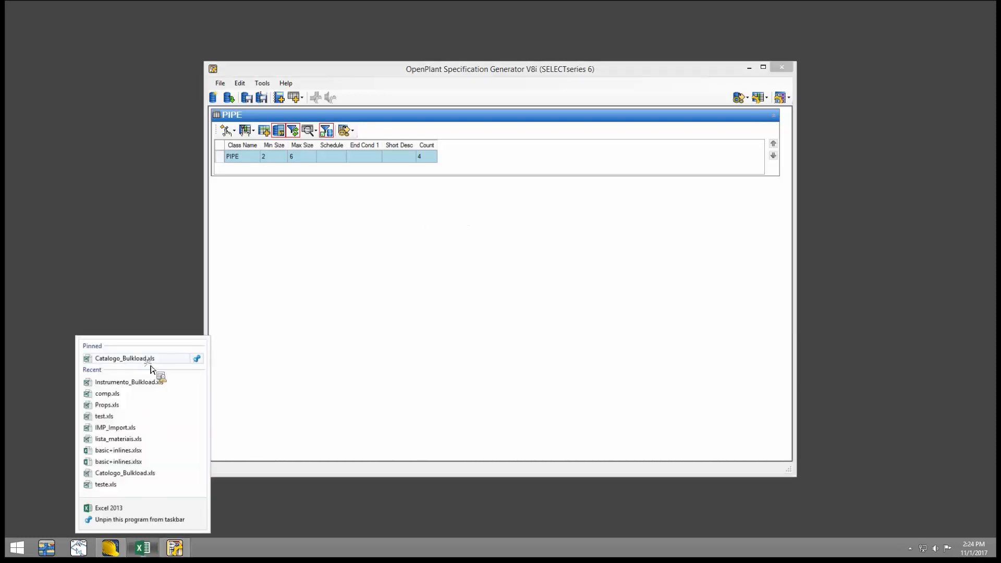
pyautogui.click(150, 363)
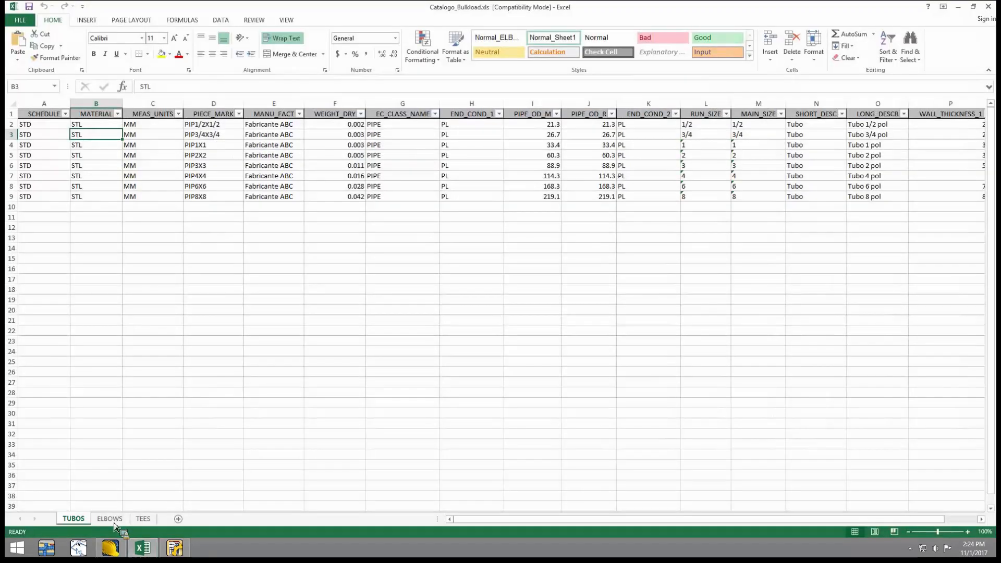
pyautogui.click(110, 519)
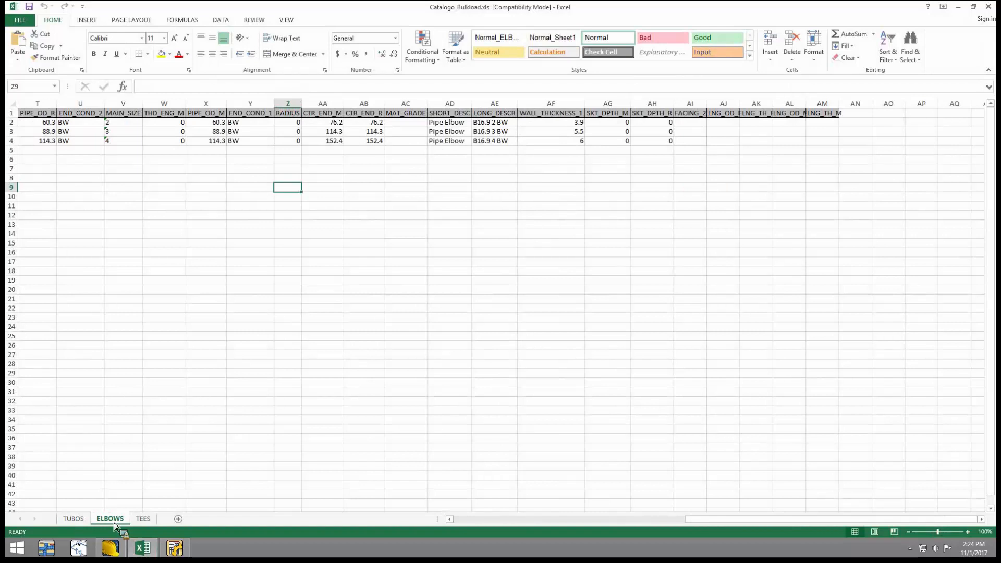
pyautogui.click(143, 519)
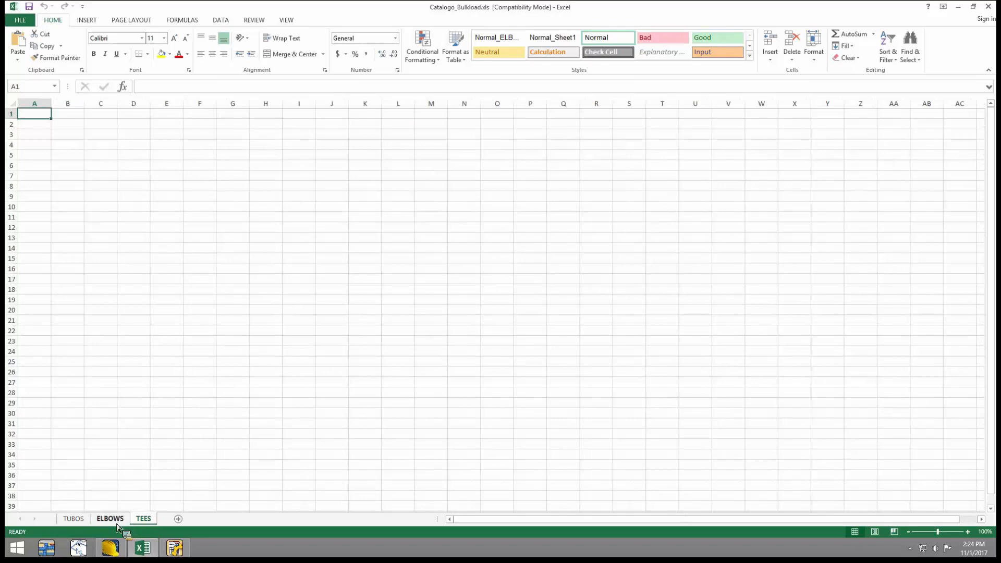
pyautogui.click(116, 520)
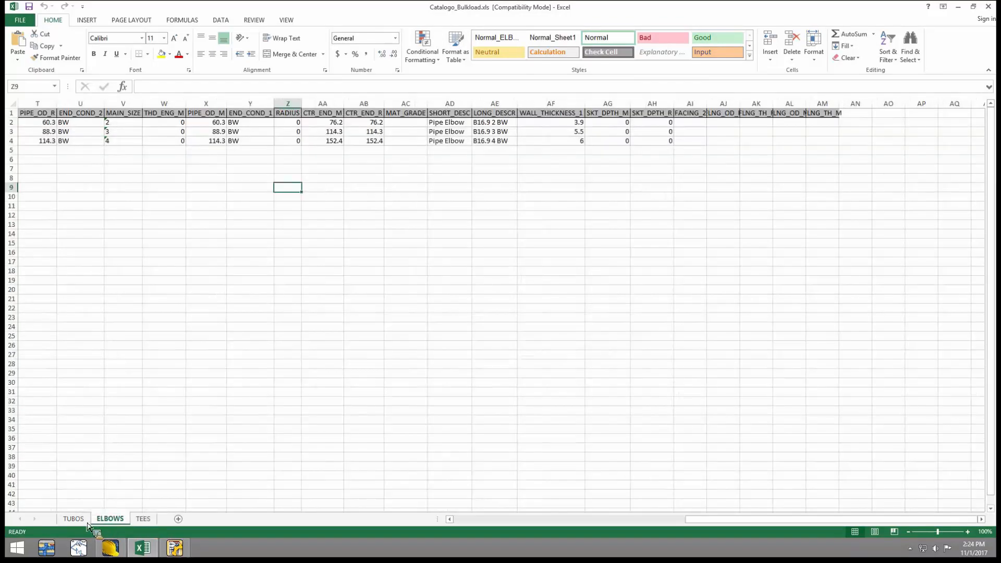
pyautogui.click(73, 519)
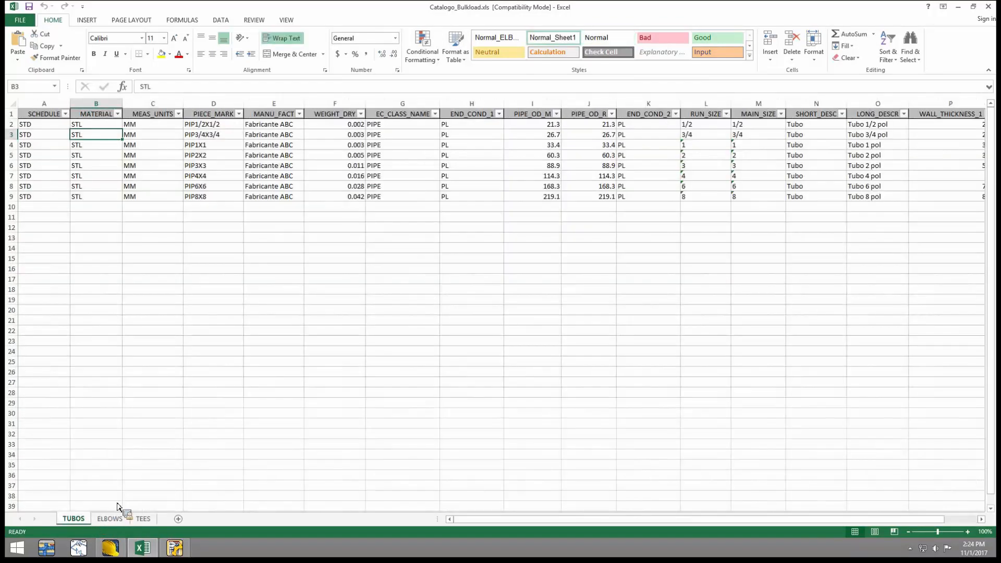
pyautogui.click(989, 7)
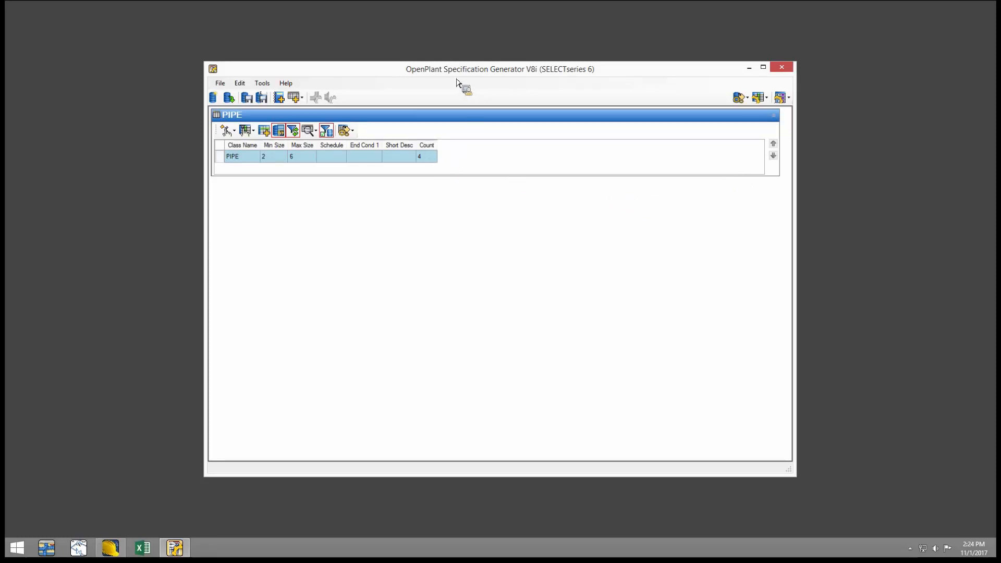
# Add a FLANGE section and a VALVE section below the PIPE section.
pyautogui.moveTo(457, 82); pyautogui.dragTo(305, 102)
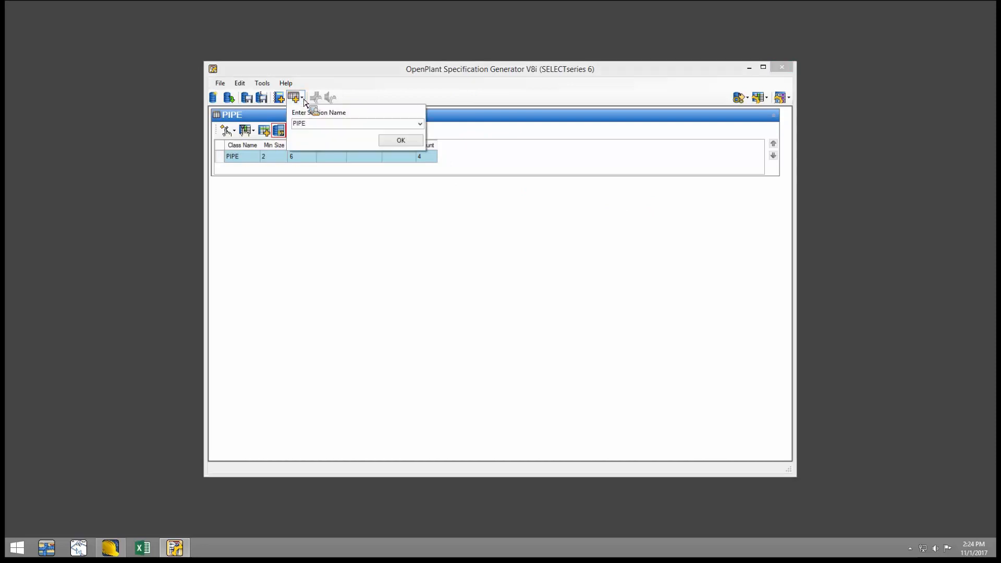
pyautogui.click(421, 125)
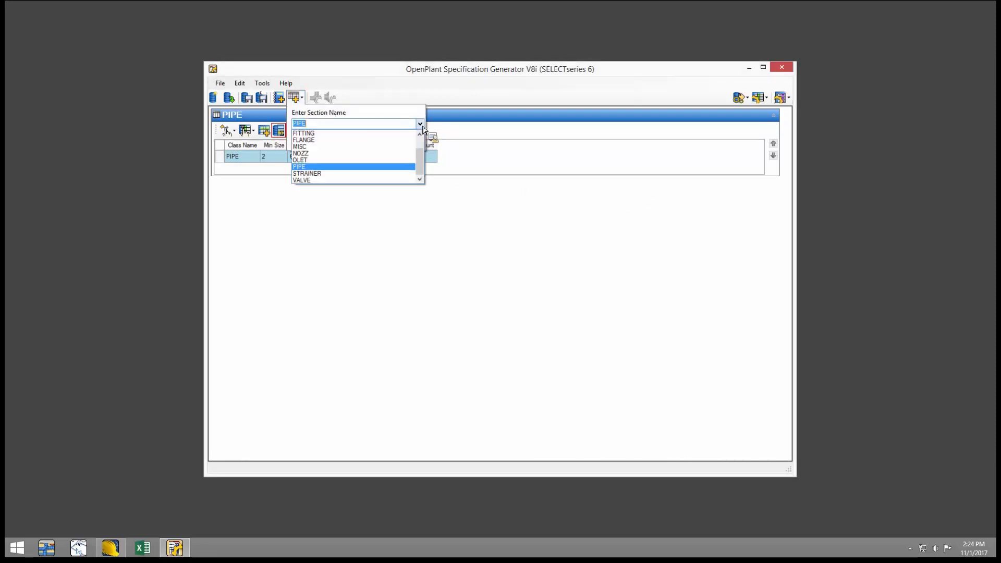
pyautogui.click(353, 139)
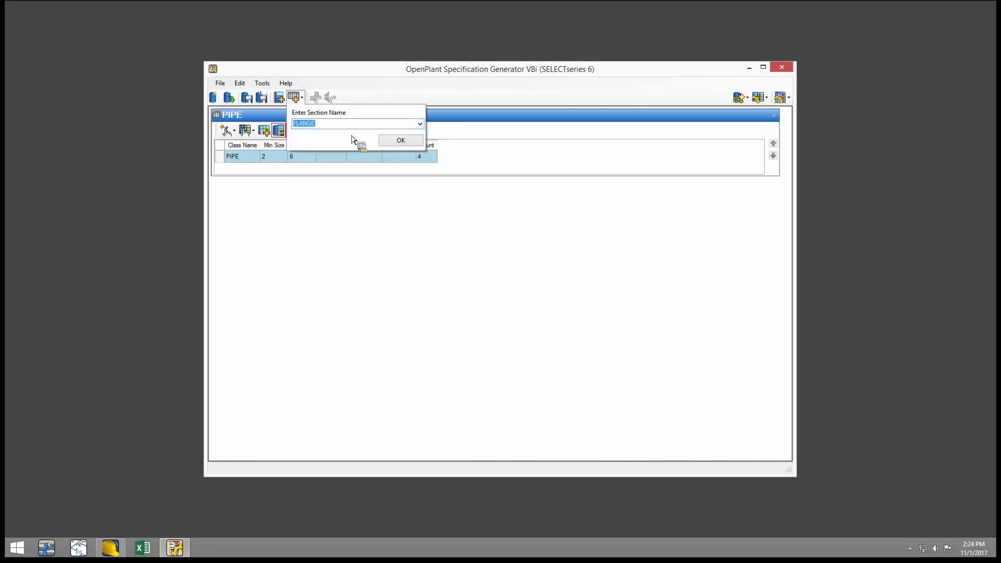
pyautogui.click(400, 141)
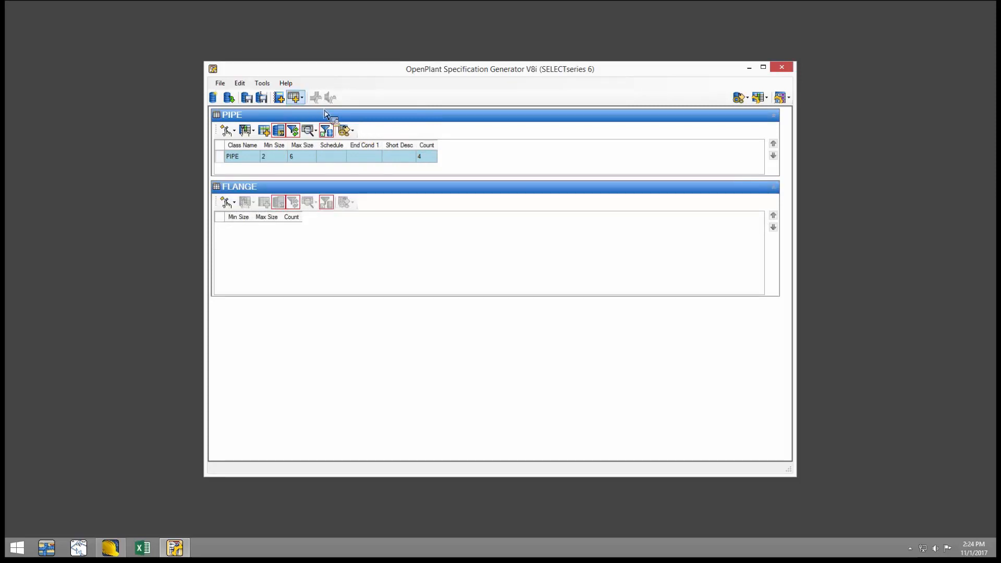
pyautogui.click(294, 98)
pyautogui.click(420, 124)
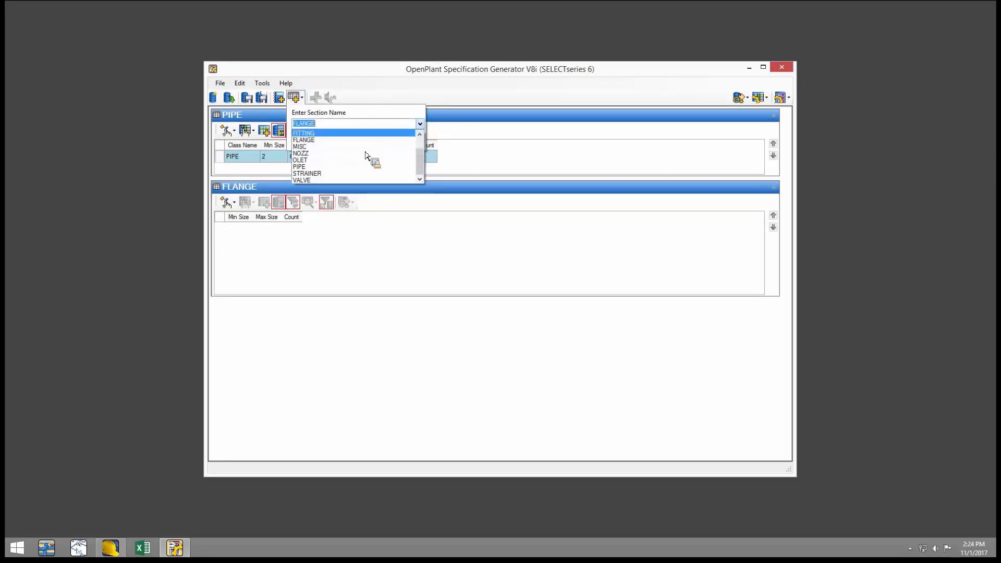
pyautogui.click(329, 180)
pyautogui.click(401, 141)
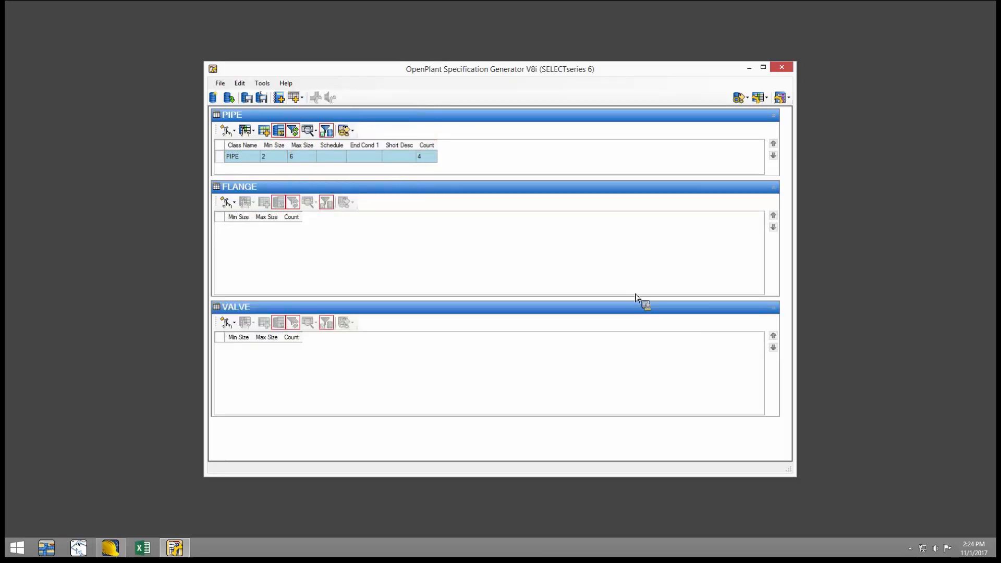